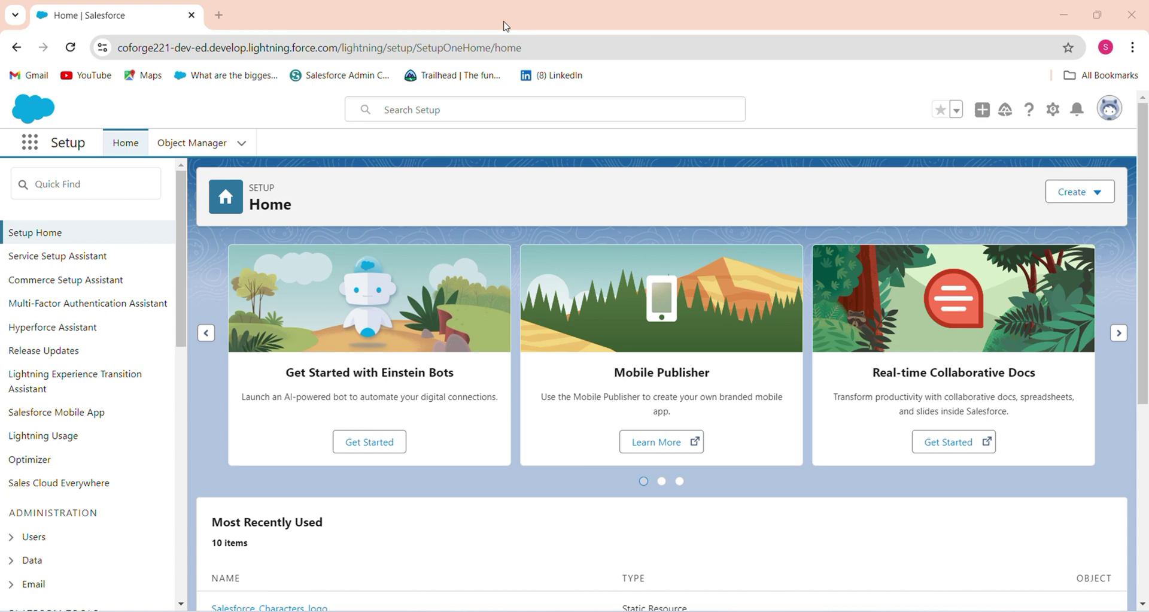
Step: Create a new Screen Flow from scratch, reaching Flows via the Quick Find search 'flo'
click(96, 173)
text(f)
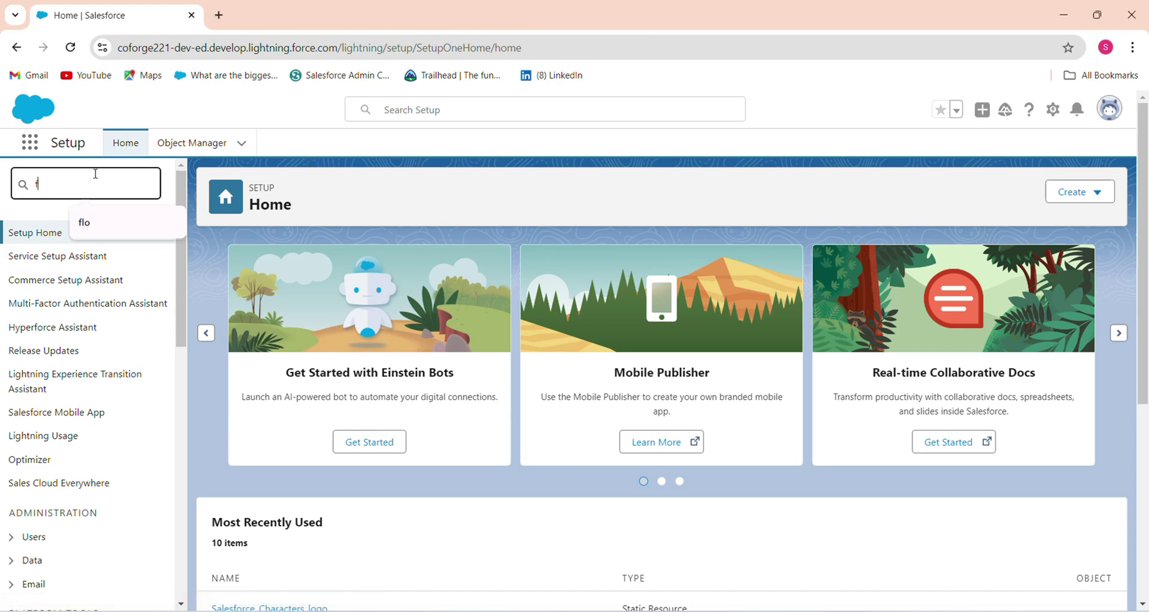
text(lo)
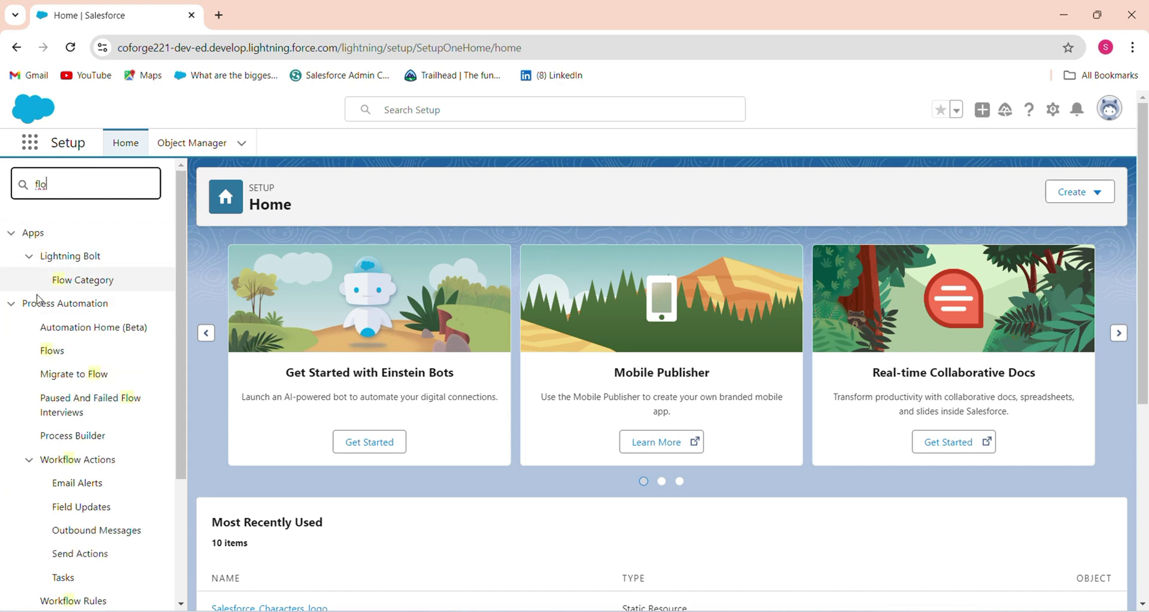
click(56, 353)
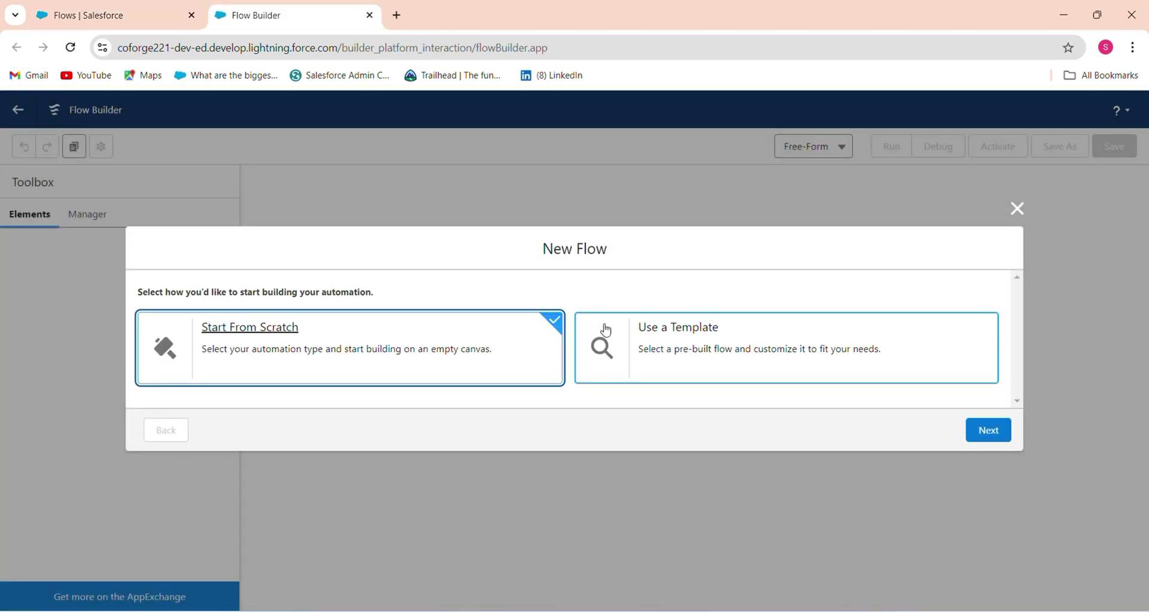
click(978, 431)
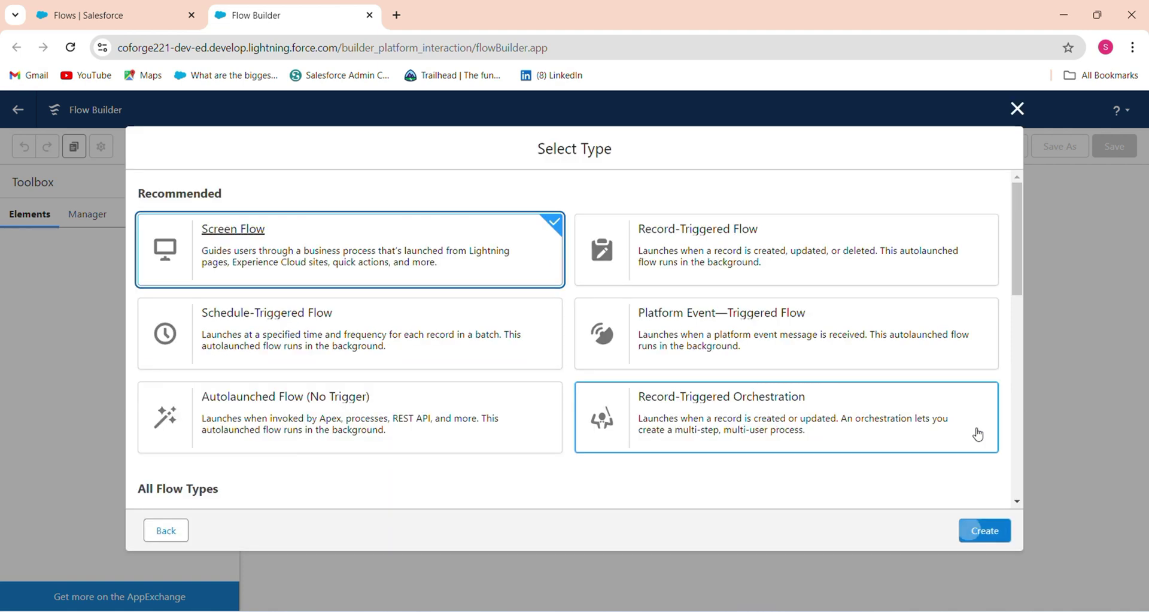
click(987, 530)
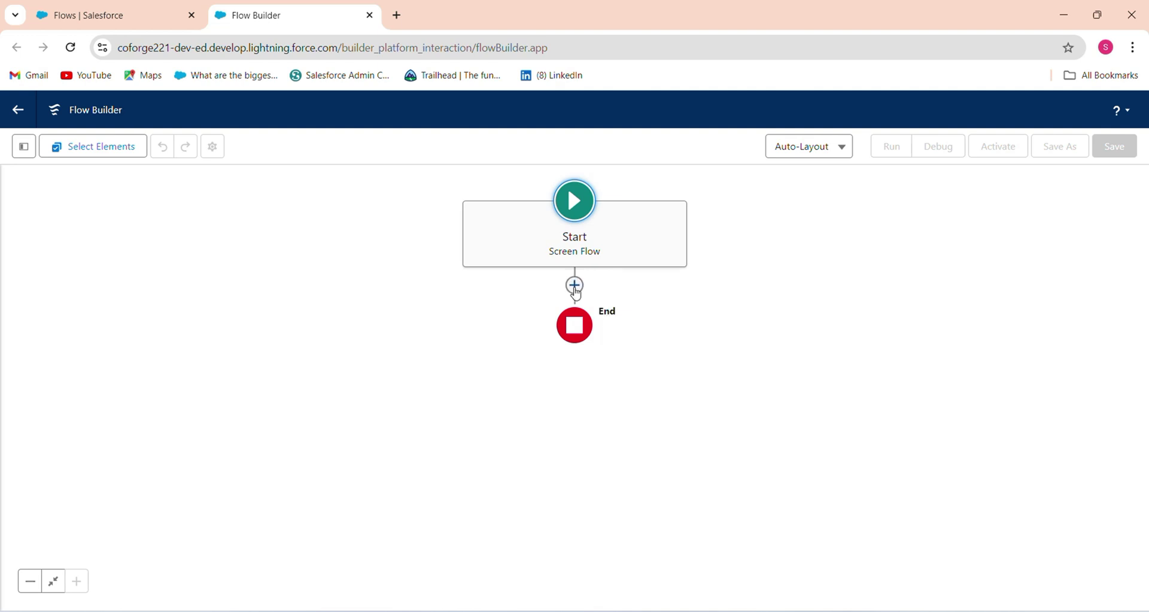
Step: Add a Screen element after Start and place two Text input components on it
click(574, 286)
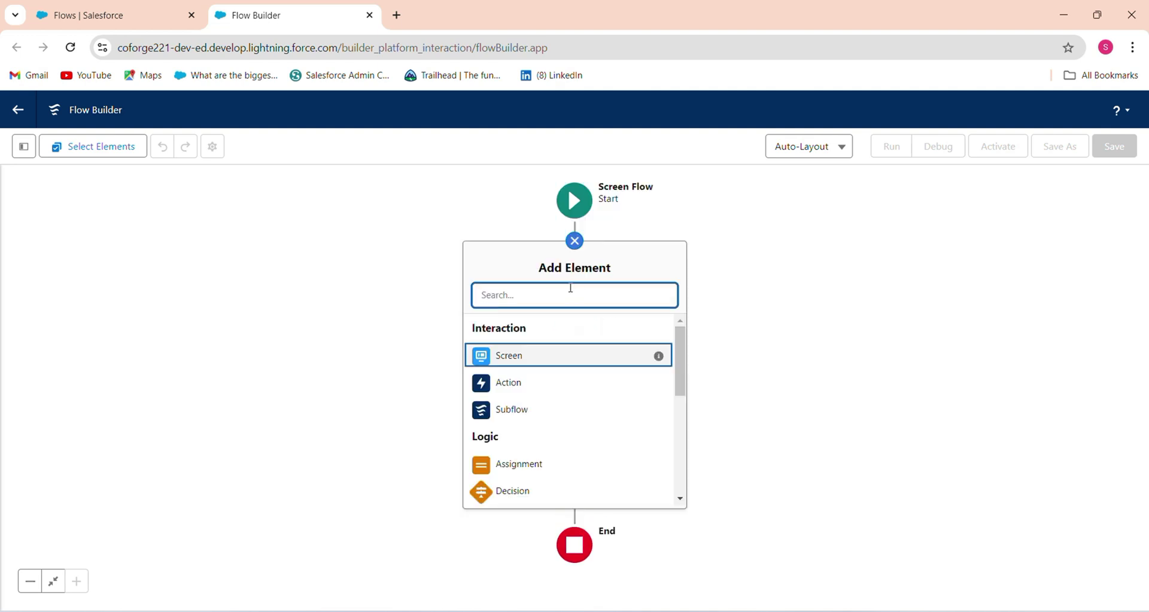
click(516, 359)
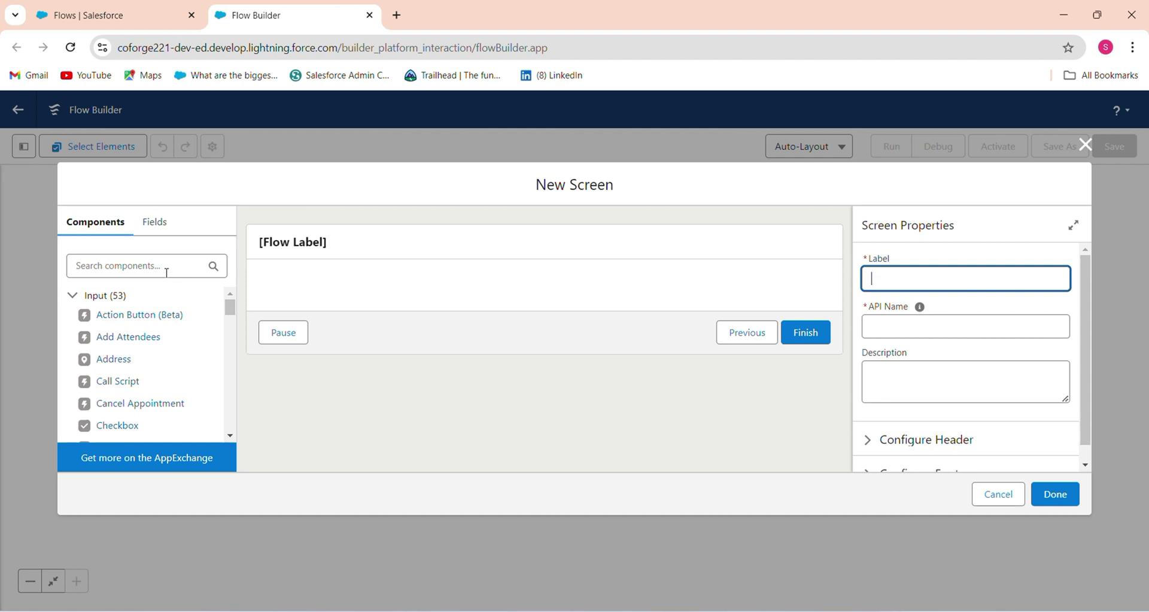
click(166, 269)
text(tex)
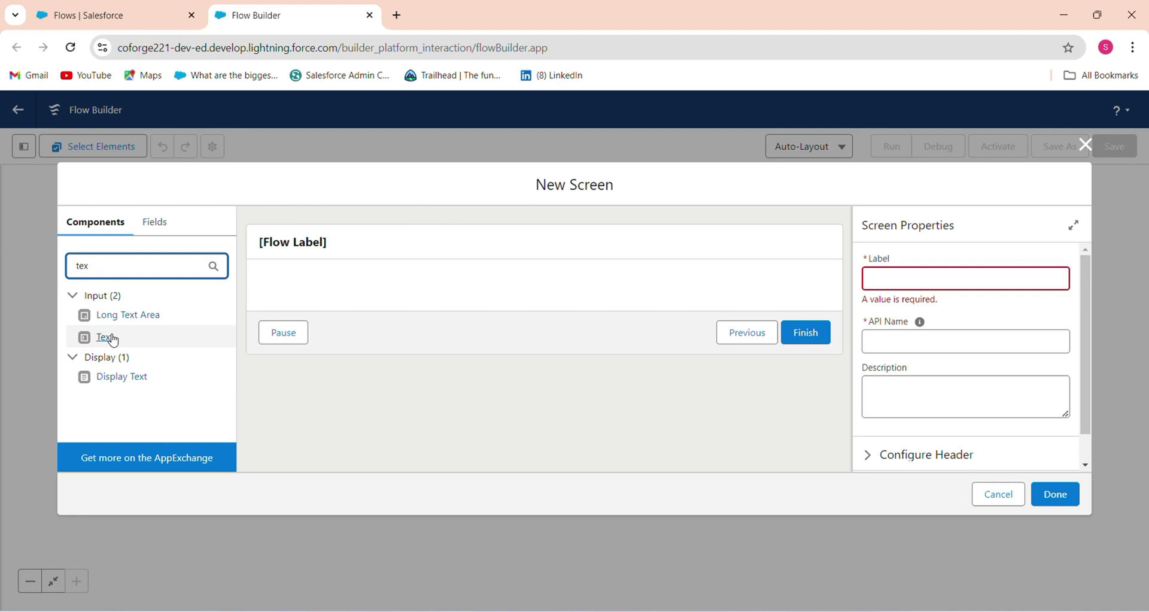
drag(113, 340, 276, 298)
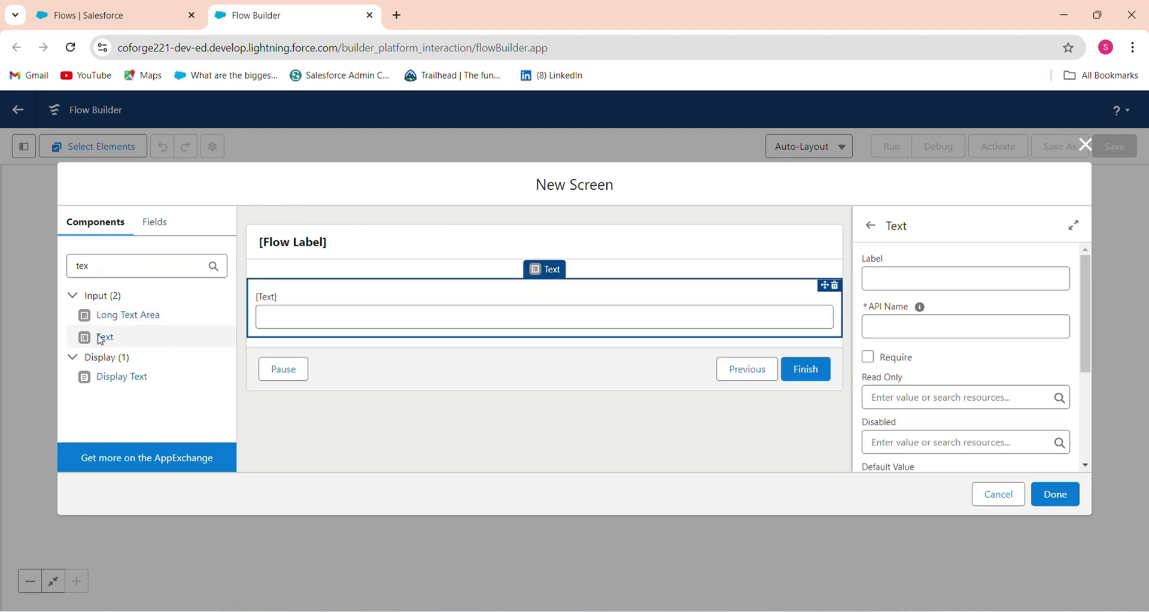
drag(101, 339, 282, 333)
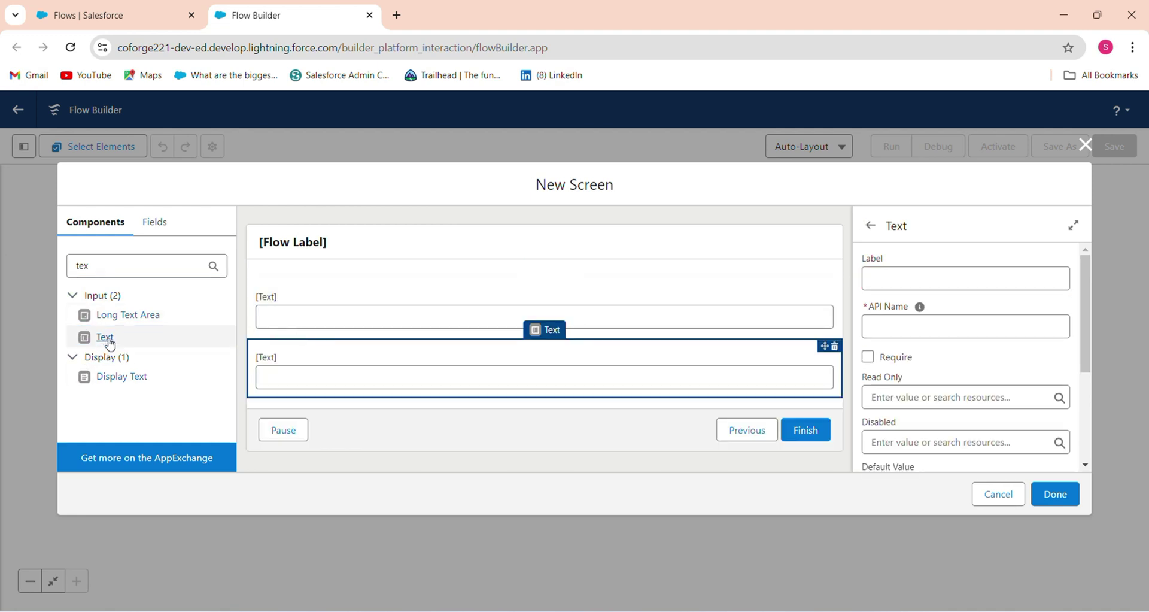
Step: Add a Phone input component below the two text fields
click(127, 265)
drag(127, 265, 2, 273)
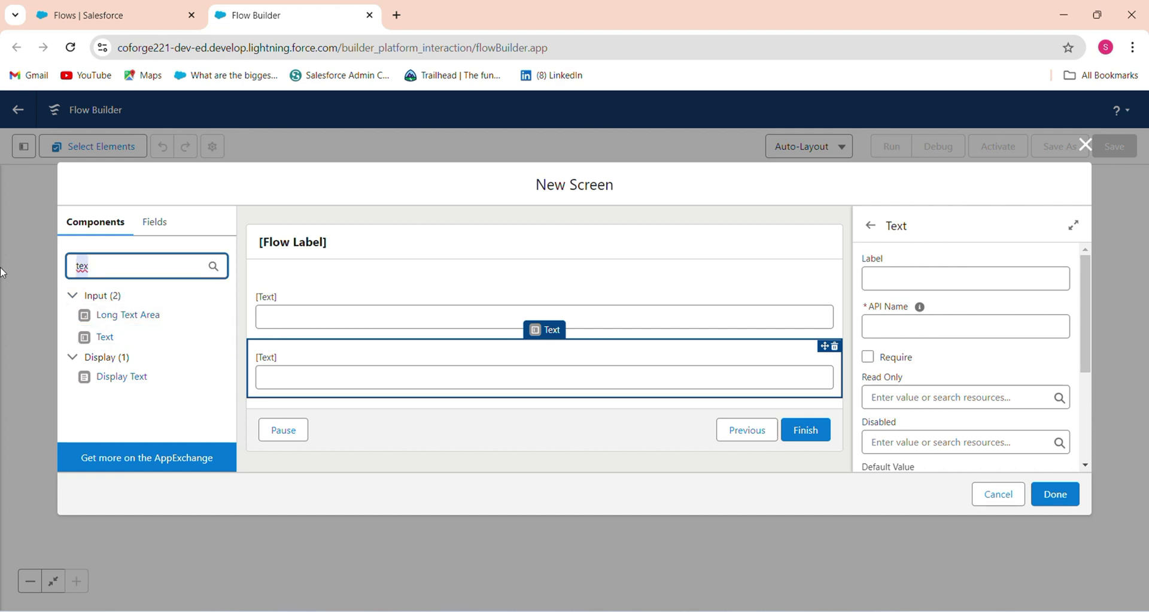
text(ph)
drag(101, 314, 336, 398)
Step: Label the first text input 'Last Name' and make it required
click(589, 313)
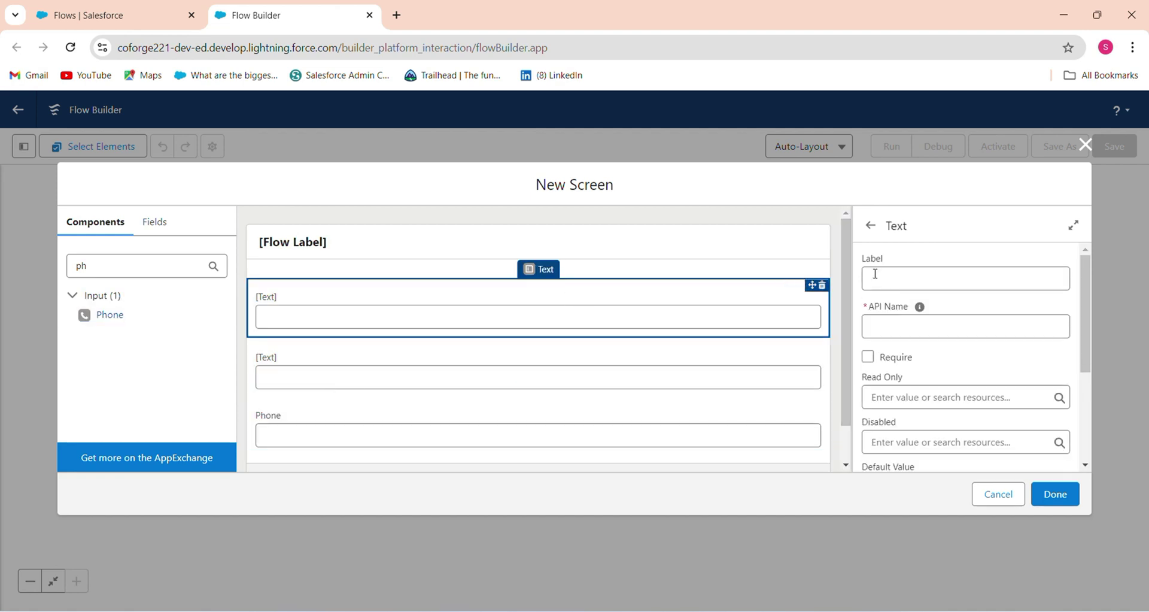
click(890, 276)
text(La)
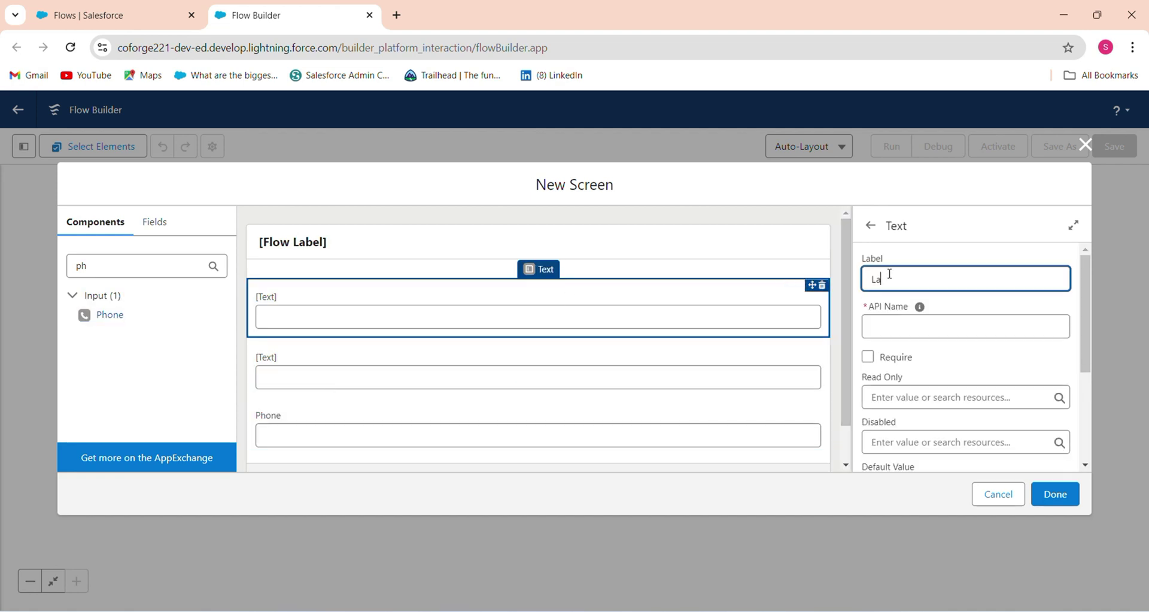
text(st Name)
key(Tab)
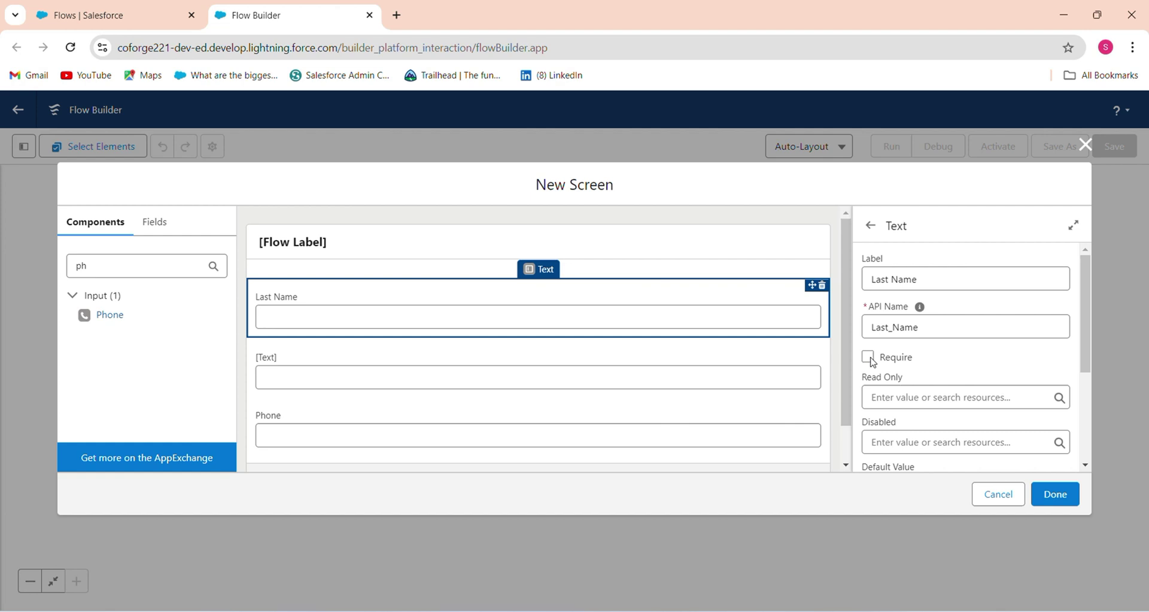
click(872, 360)
Step: Label the second text input 'Company' and make it required
click(696, 367)
click(927, 280)
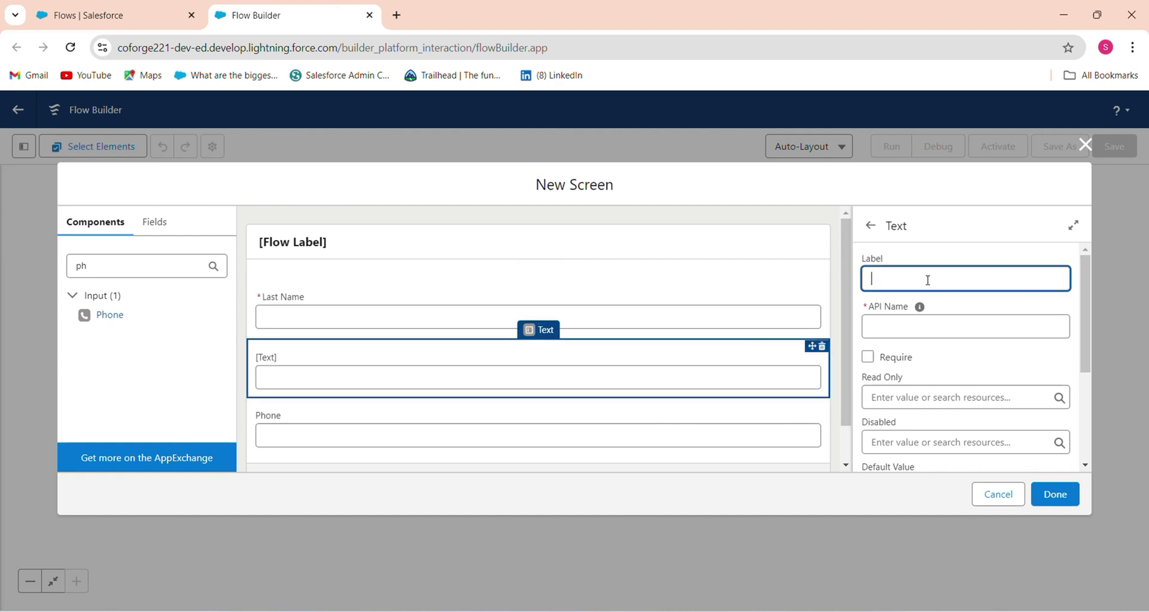
text(Company)
click(869, 359)
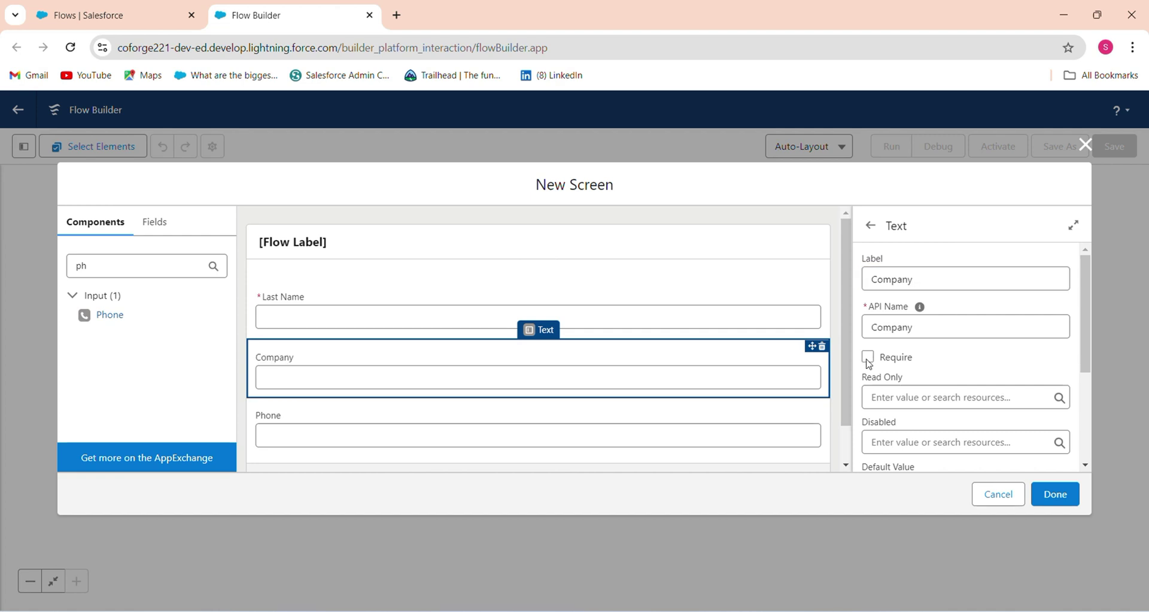
Step: Give the Phone input API name 'Phone', set Required to $GlobalConstant.True, and clear the component search
click(732, 413)
click(899, 277)
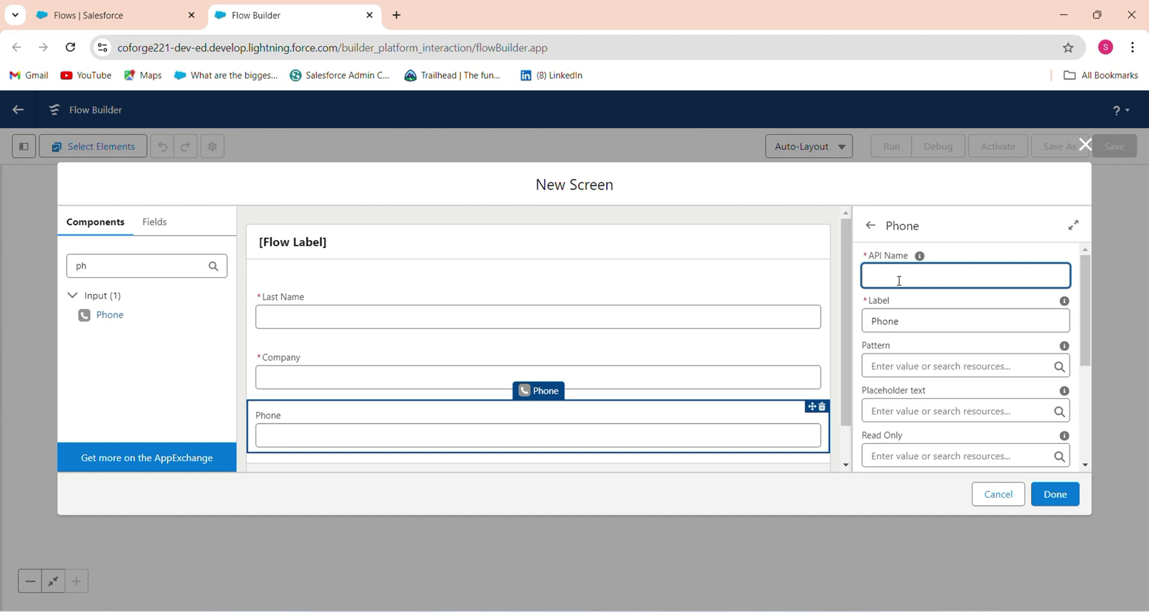
text(Phone)
drag(1088, 331, 1087, 423)
click(982, 317)
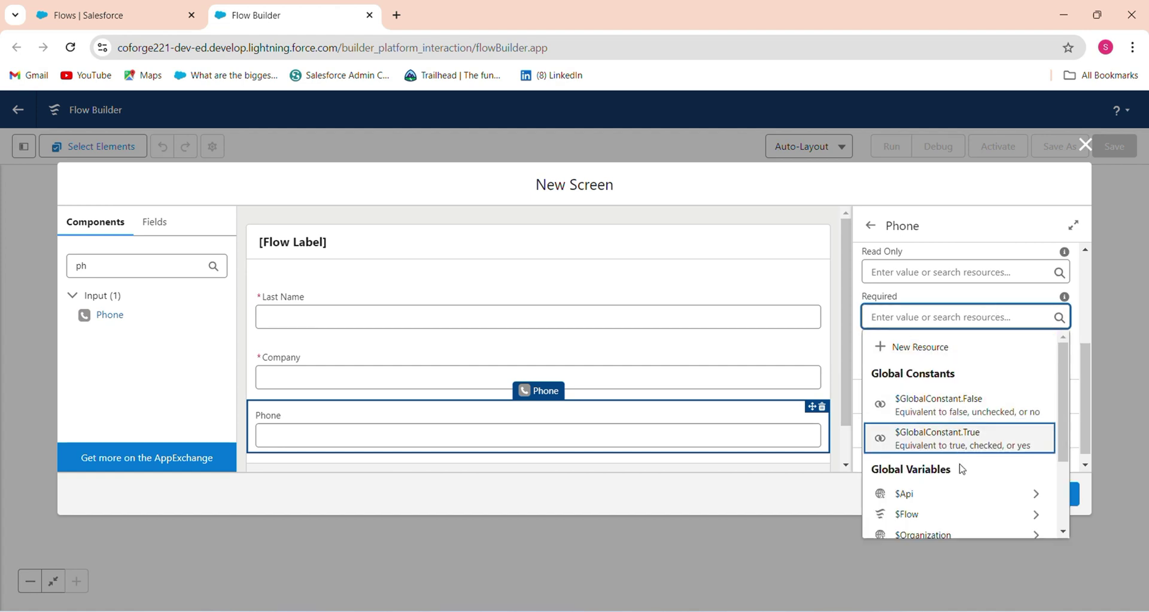
click(975, 444)
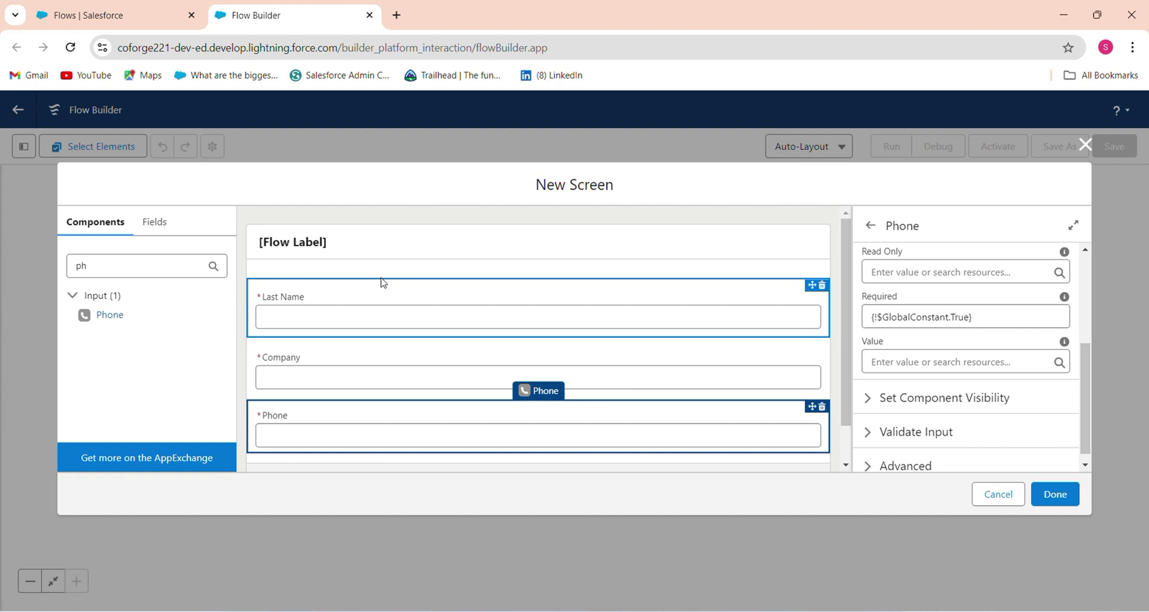
click(176, 258)
key(BackSpace)
key(BackSpace)
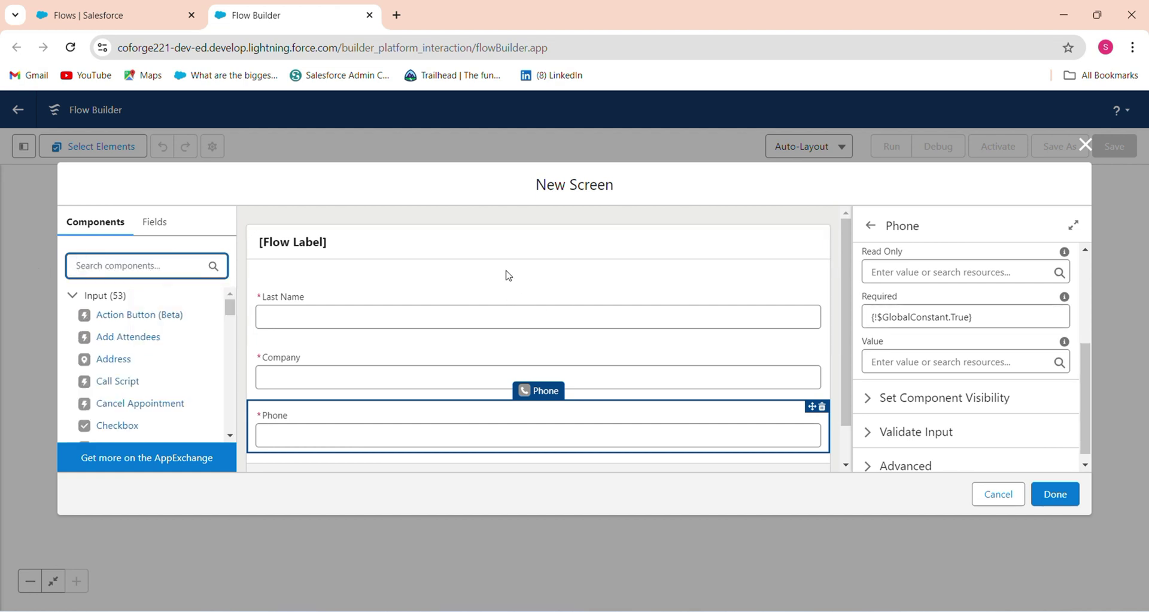
Step: Label the screen 'Adding Image in Screen Flow' and filter the components list by 'dis'
click(367, 247)
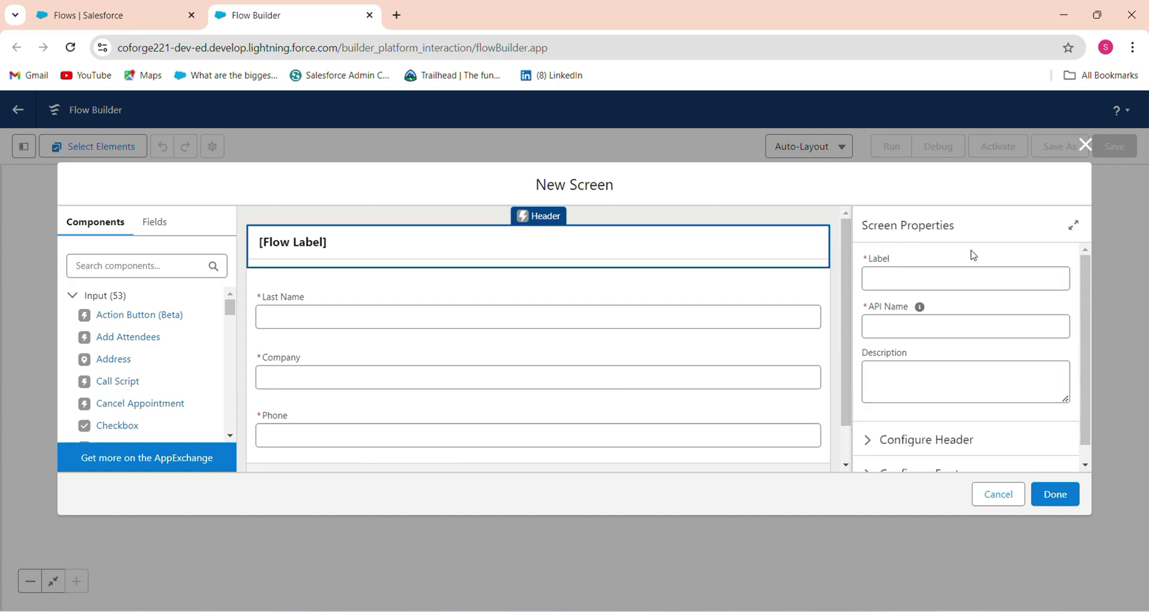
click(927, 283)
text(Addi)
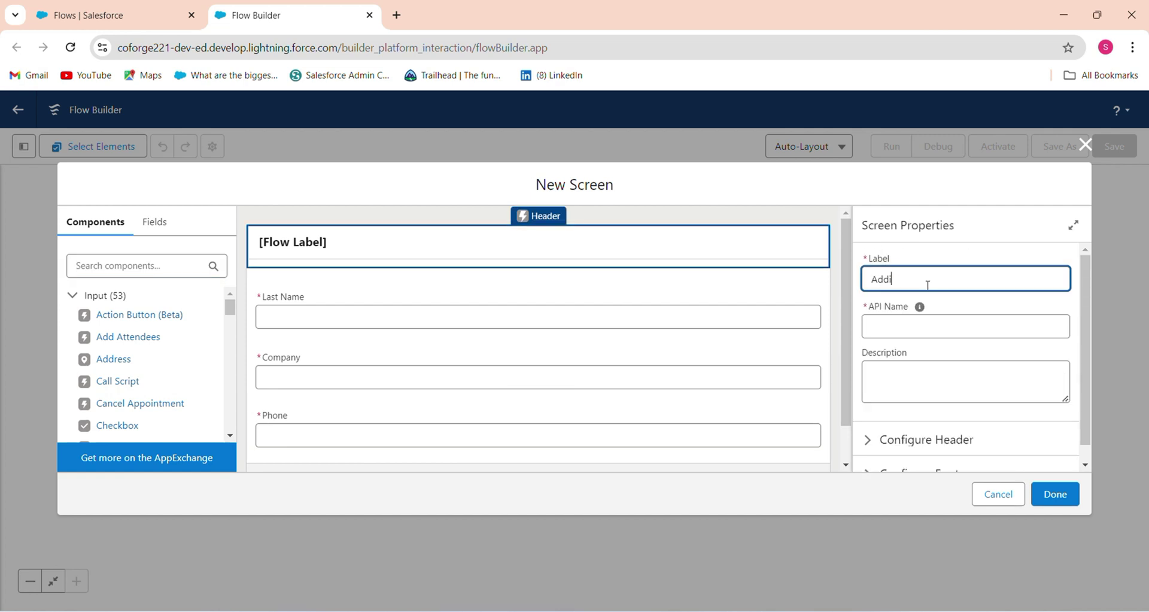
text(ng Image in Screen Flow)
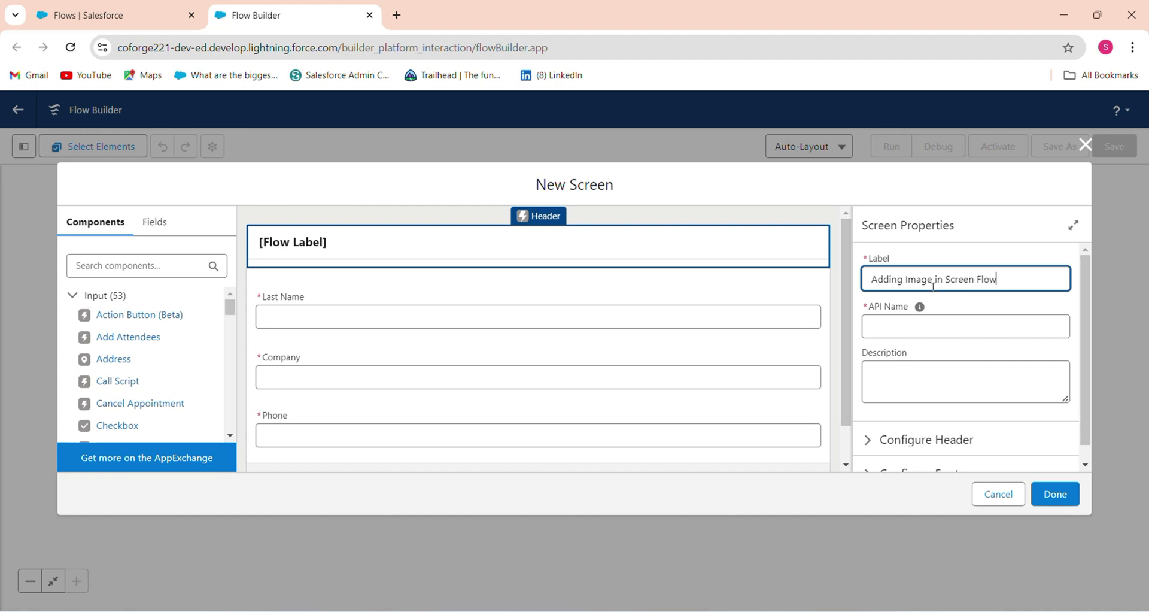
click(937, 308)
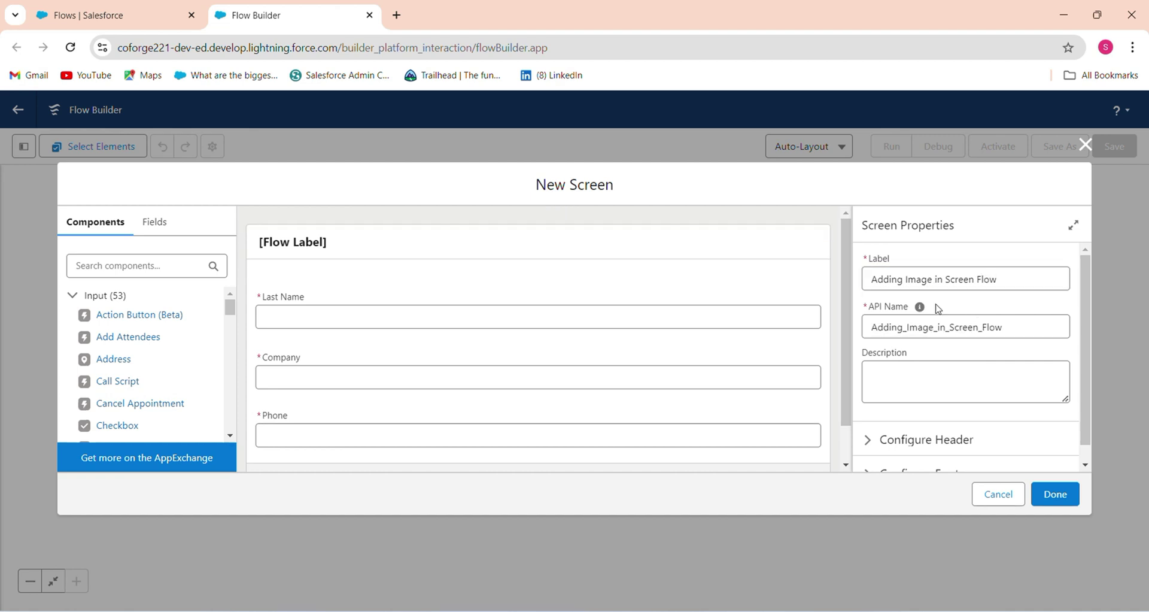
click(185, 270)
text(dis)
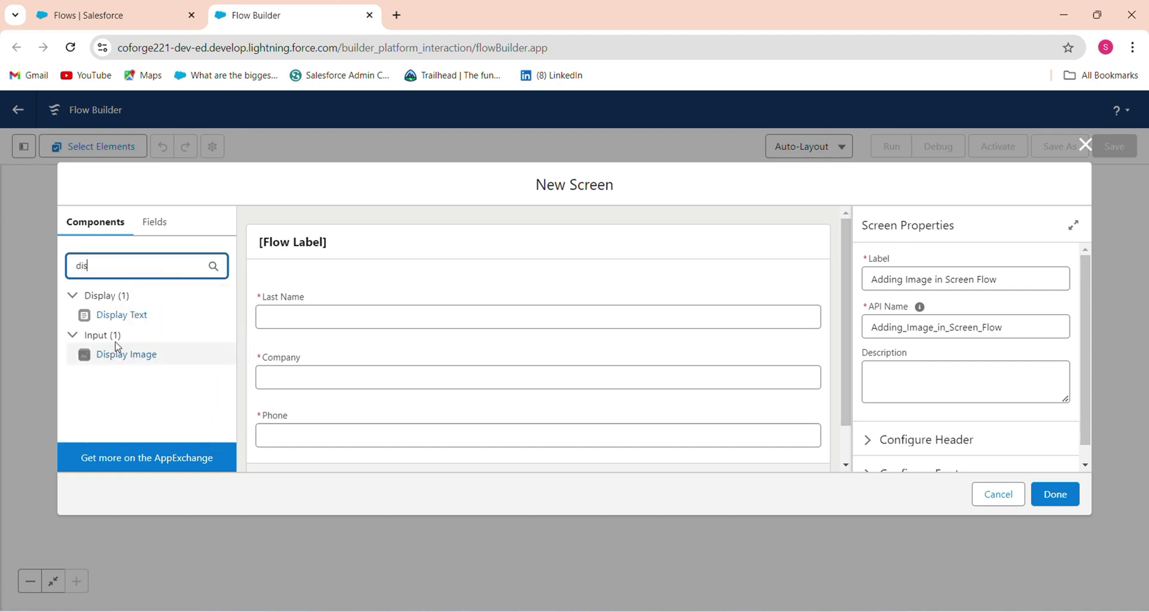
Step: Place a Display Text component above Last Name with API name 'Image'
click(120, 325)
drag(120, 325, 326, 291)
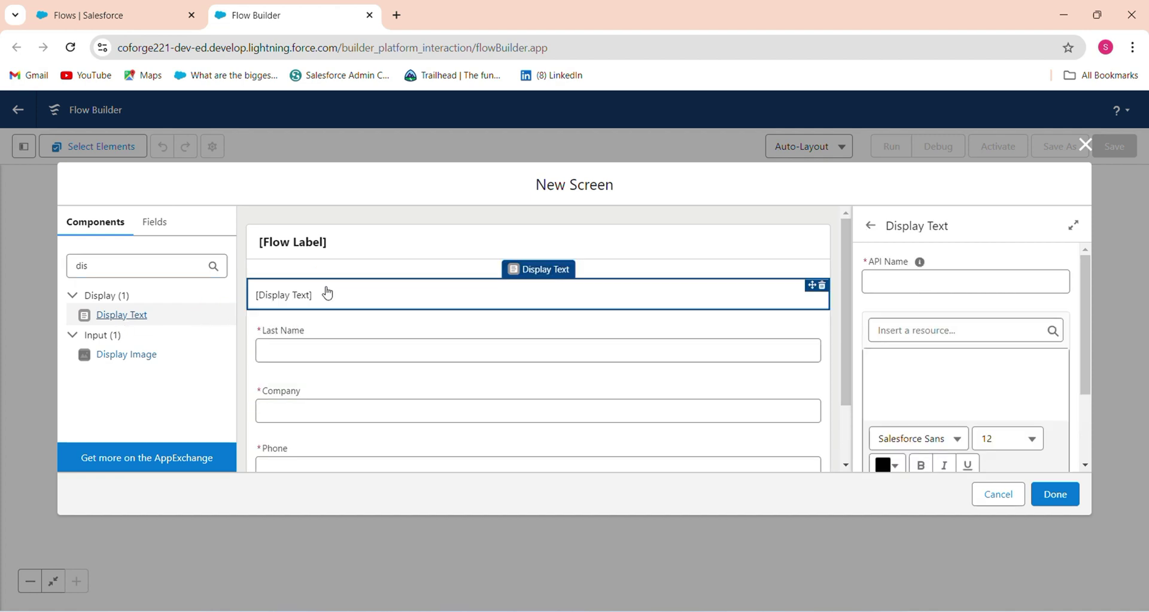
click(975, 287)
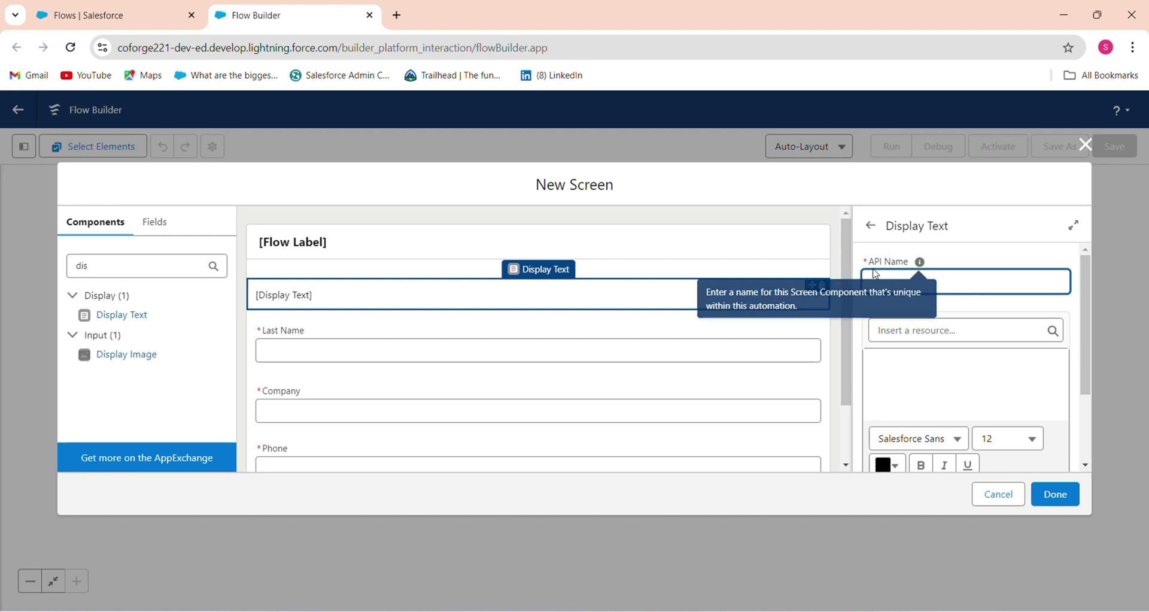
text(Image)
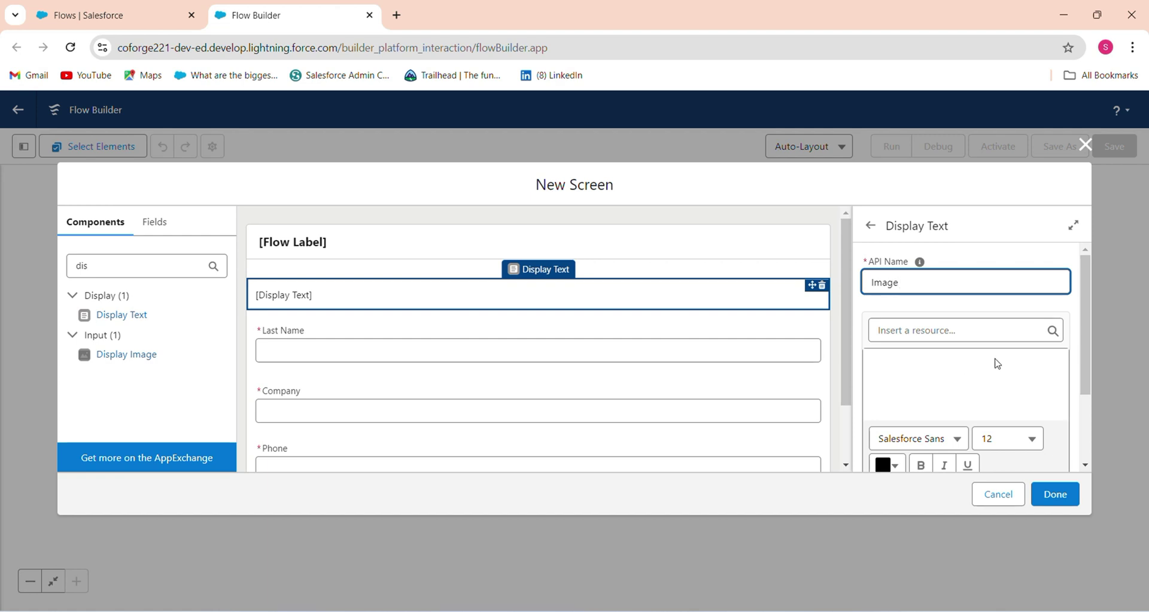
Step: Insert the Screenshot image file from the Desktop into the Display Text content
click(904, 364)
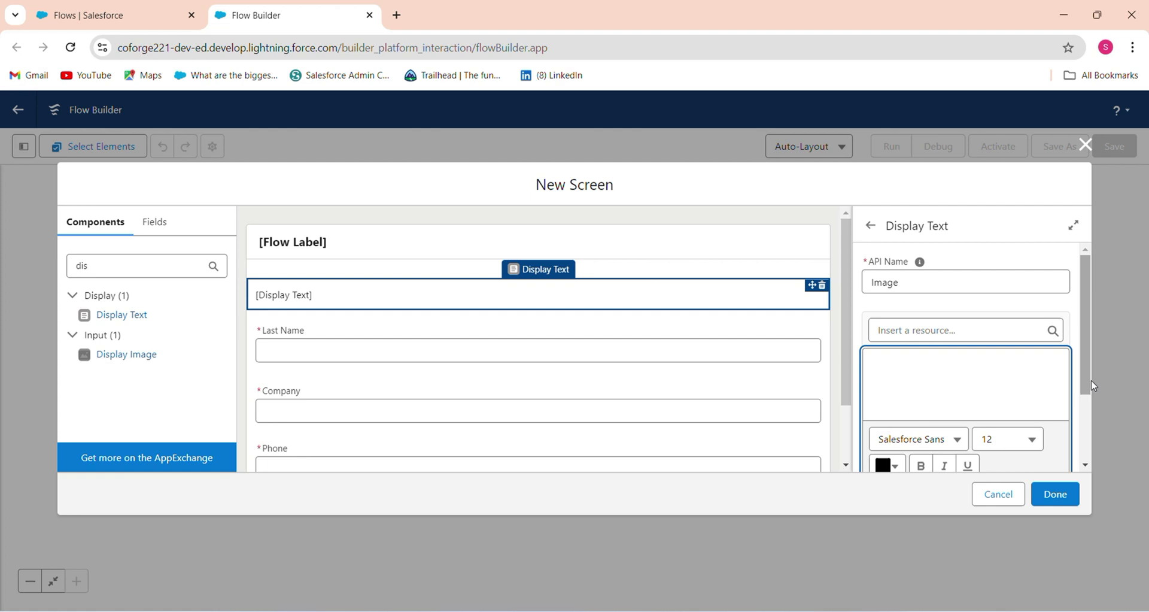
drag(1087, 378, 1087, 442)
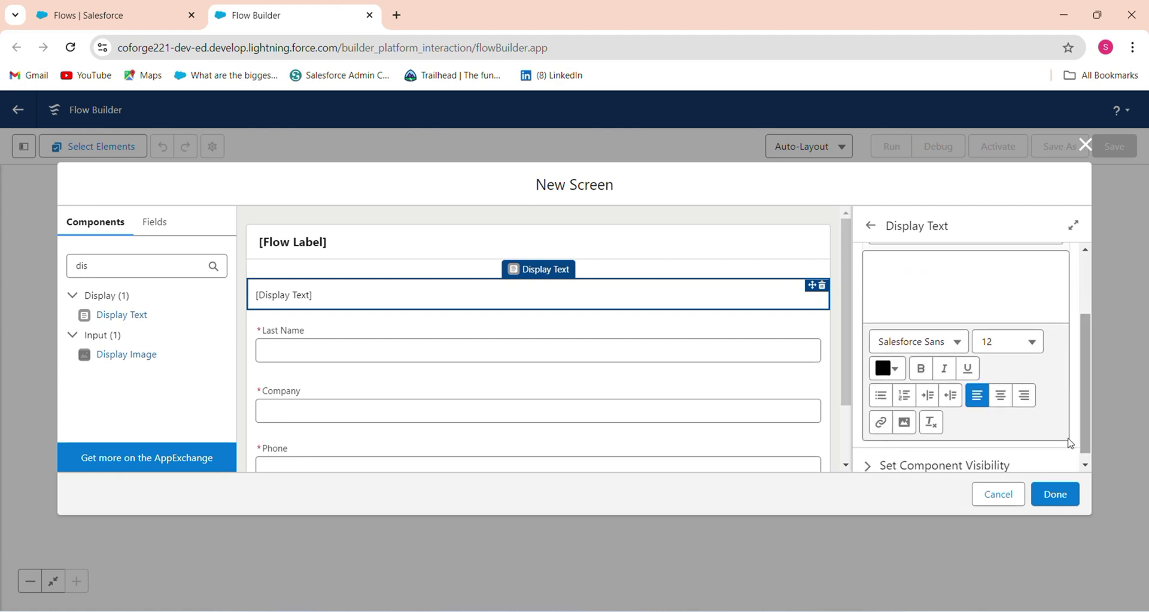
click(904, 423)
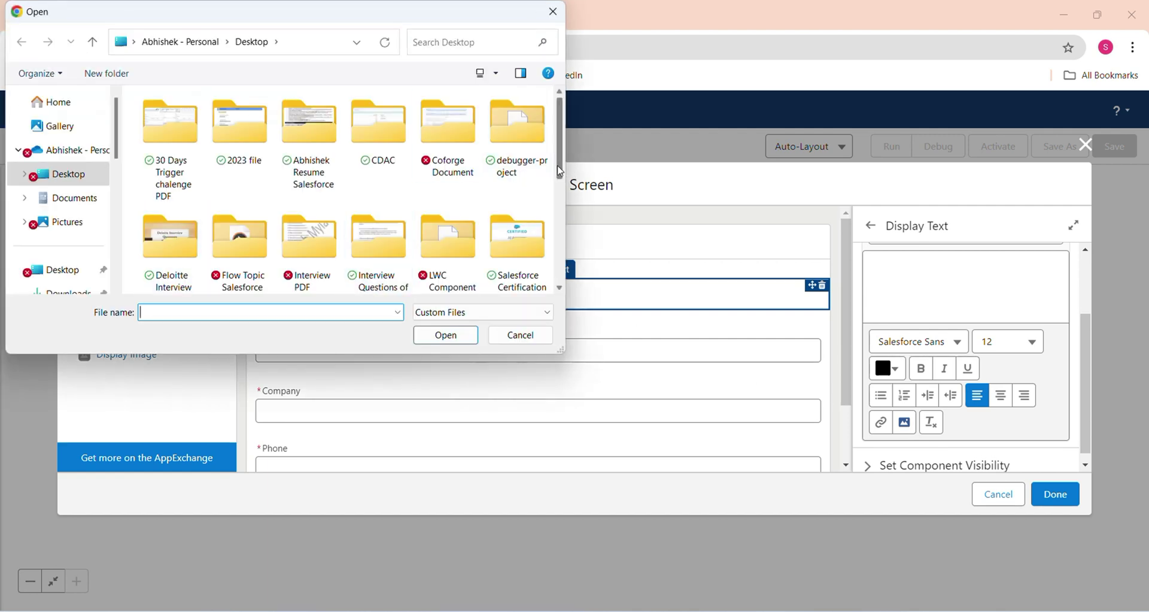
drag(559, 172, 554, 276)
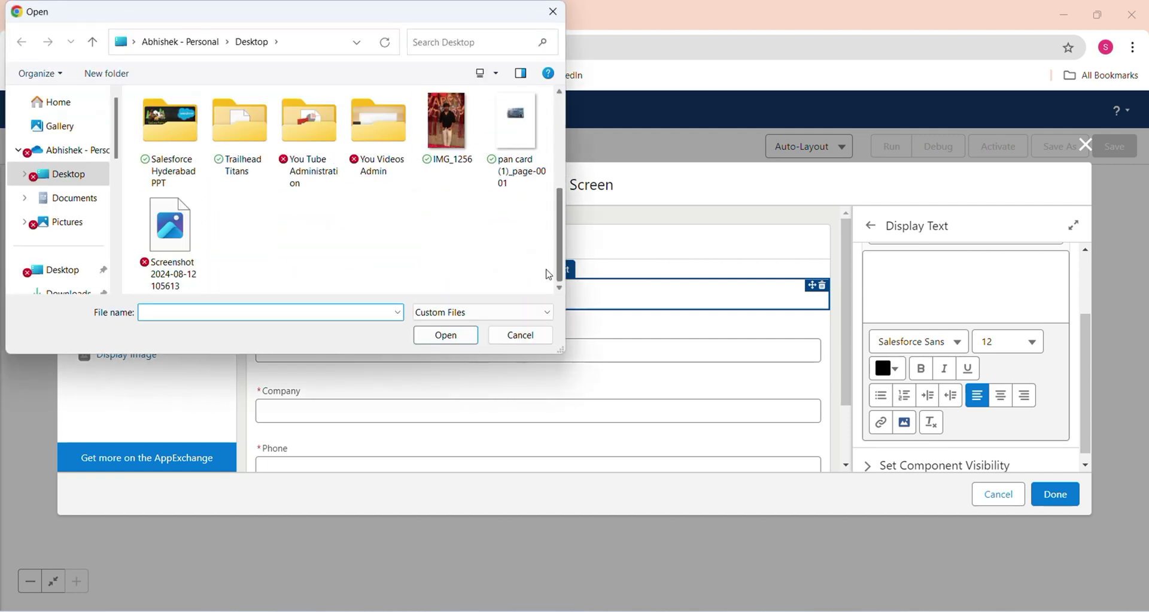
double_click(174, 239)
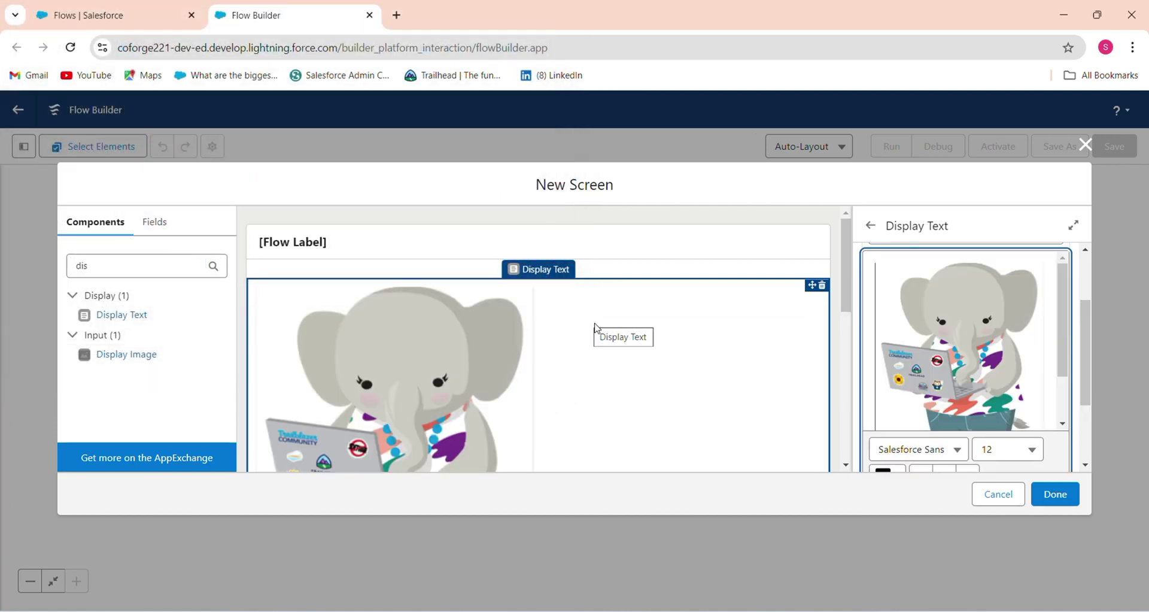
Step: Center-align the elephant image in the Display Text component
click(848, 316)
mouse_move(847, 316)
mouse_down()
mouse_move(848, 455)
mouse_move(848, 311)
mouse_up()
scroll(834, 331, down, 10)
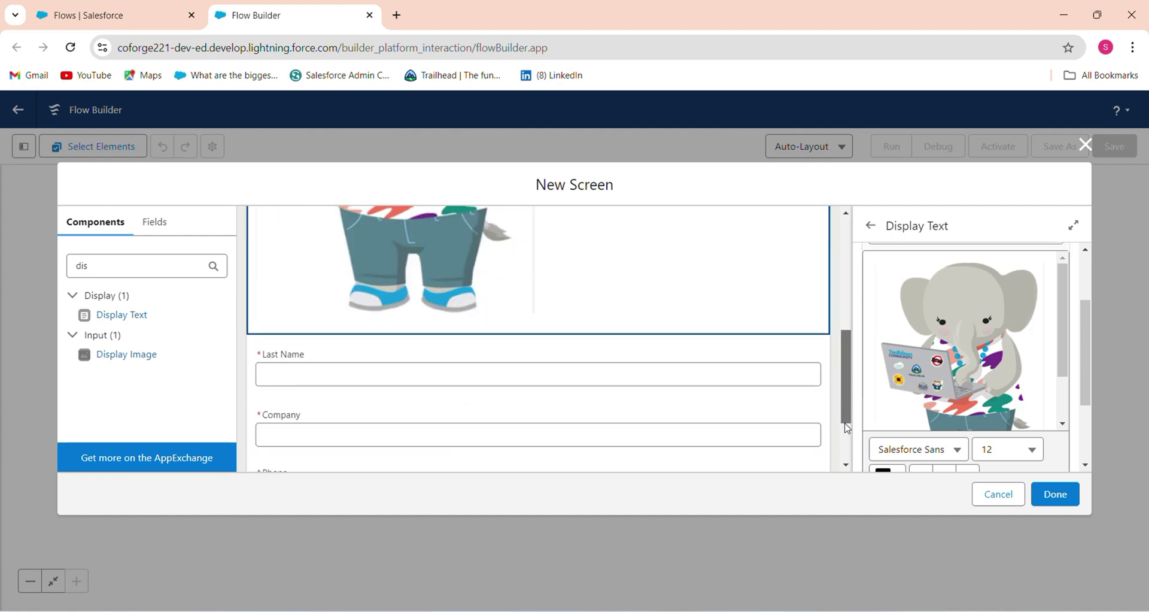
scroll(834, 330, up, 8)
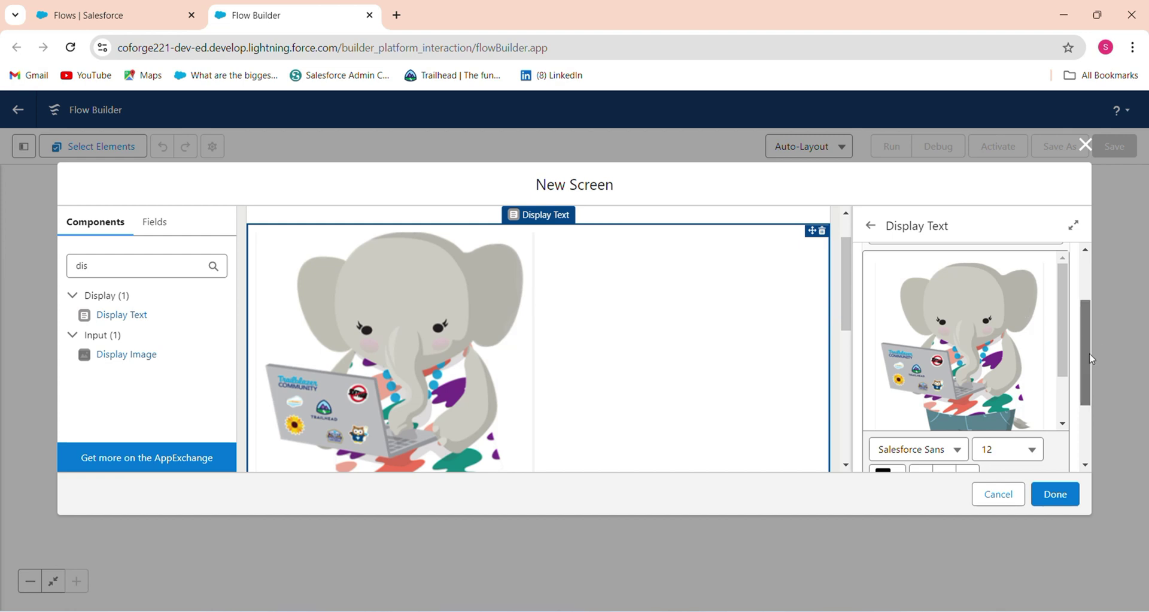
drag(1089, 353, 1085, 386)
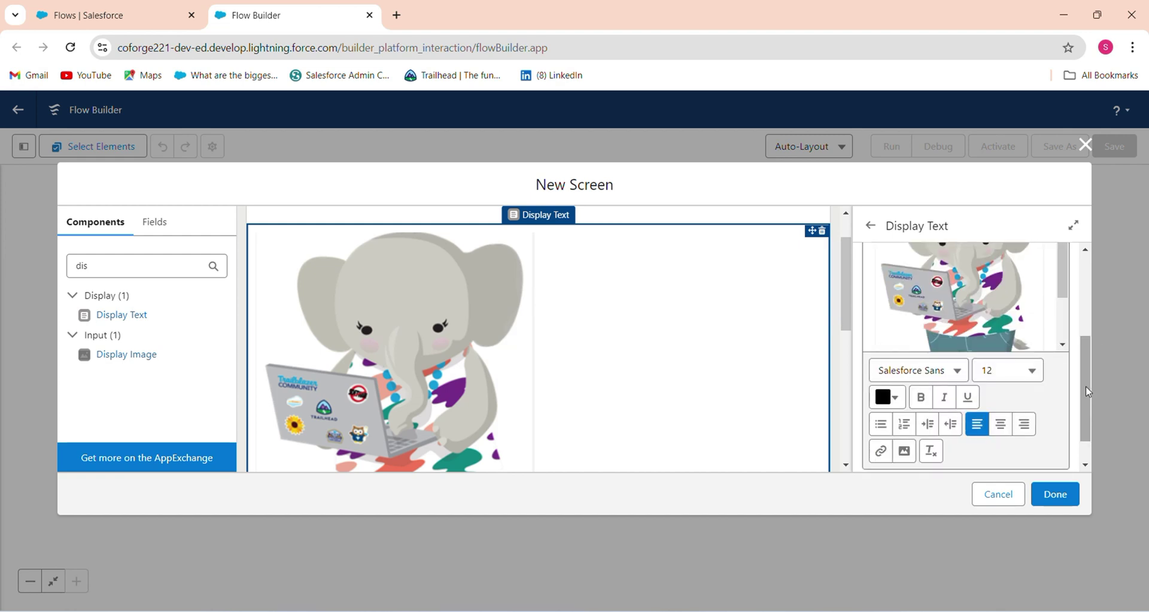
click(1000, 424)
Step: Set the Display Text font size to 11
click(1014, 377)
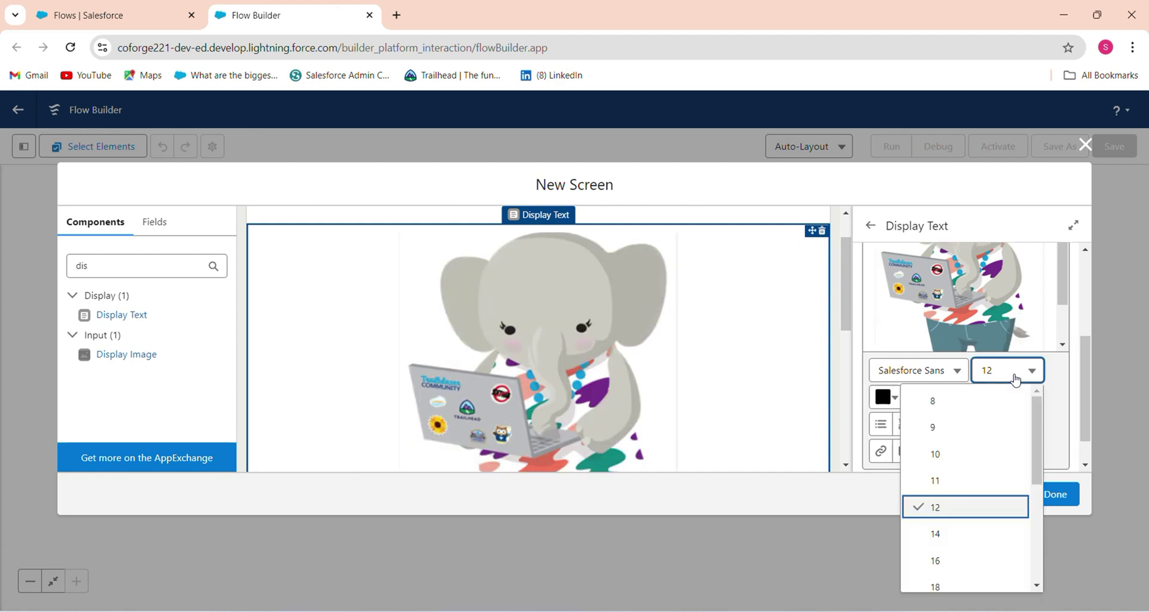
click(998, 480)
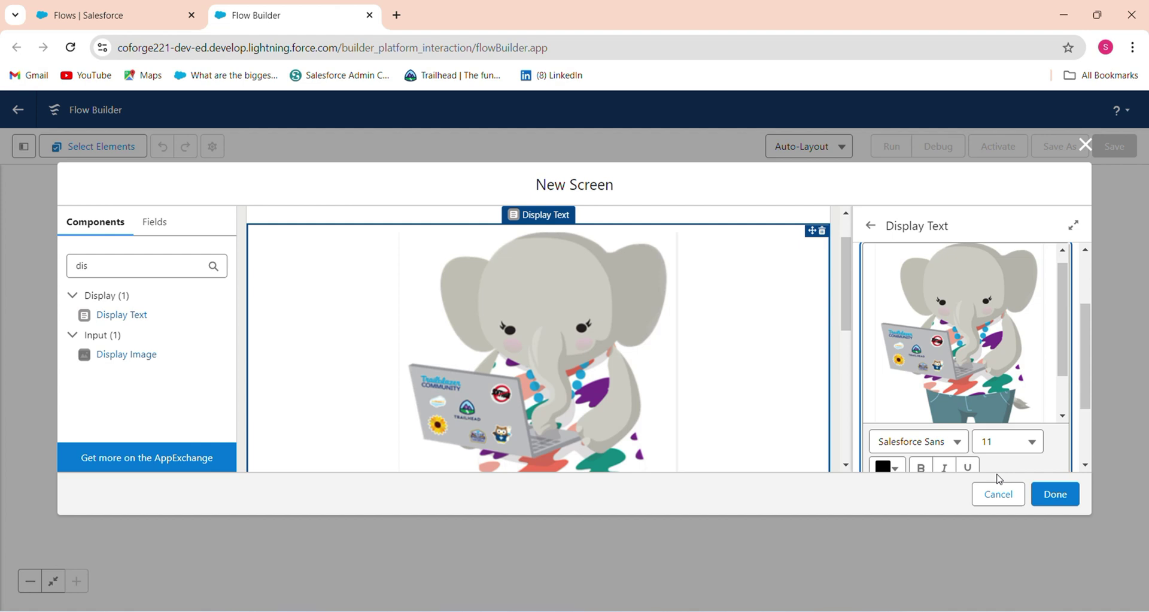
drag(1086, 407, 1093, 477)
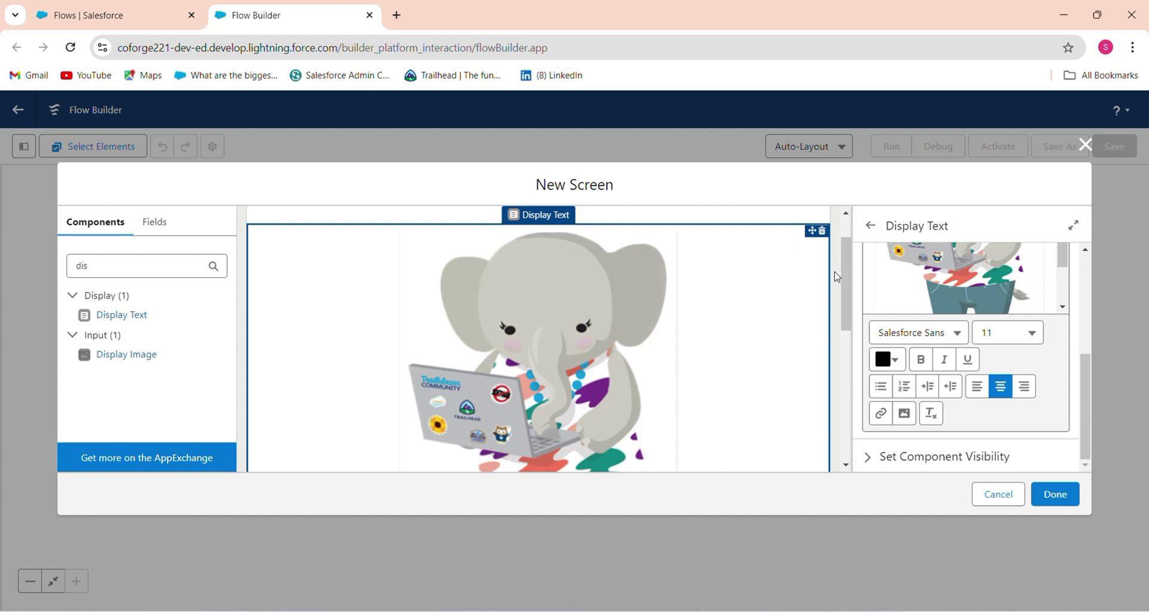
drag(843, 280, 993, 251)
drag(1086, 384, 1085, 358)
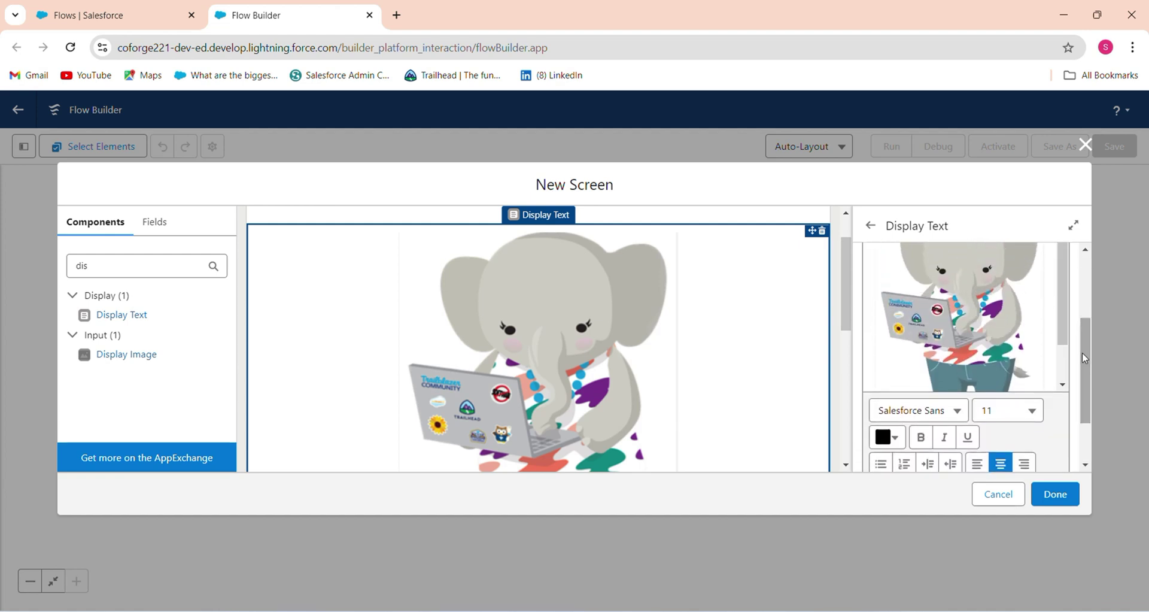
click(1063, 377)
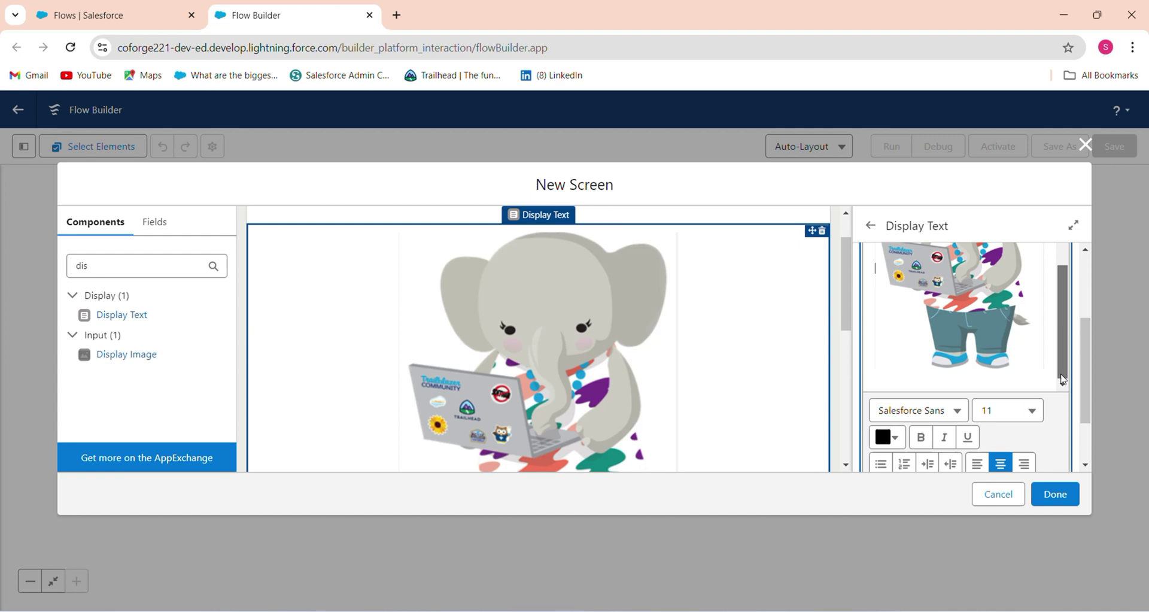
scroll(1062, 378, up, 2)
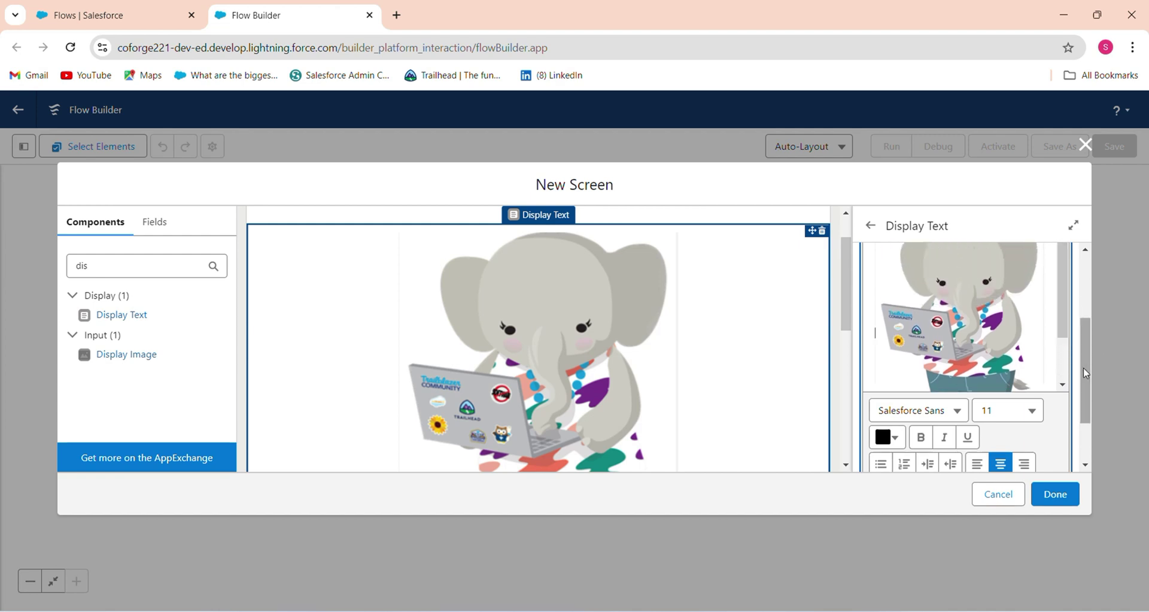
drag(1086, 373, 1090, 437)
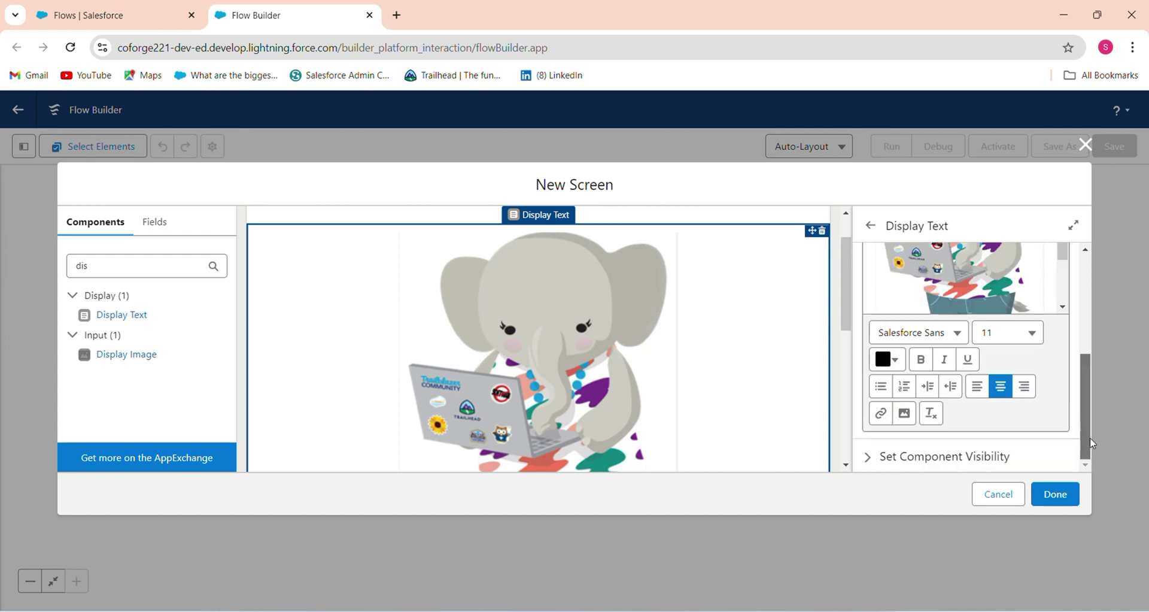
Step: Finish the screen and try saving the flow labelled 'Display Image in Screen Flow'
click(1056, 495)
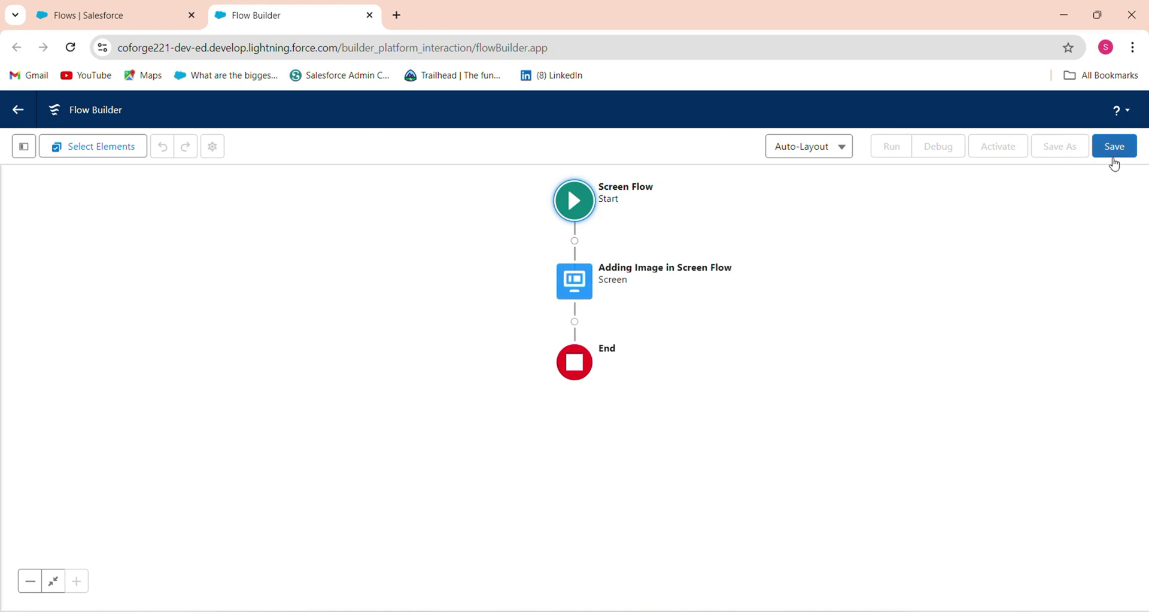
click(1113, 161)
click(554, 300)
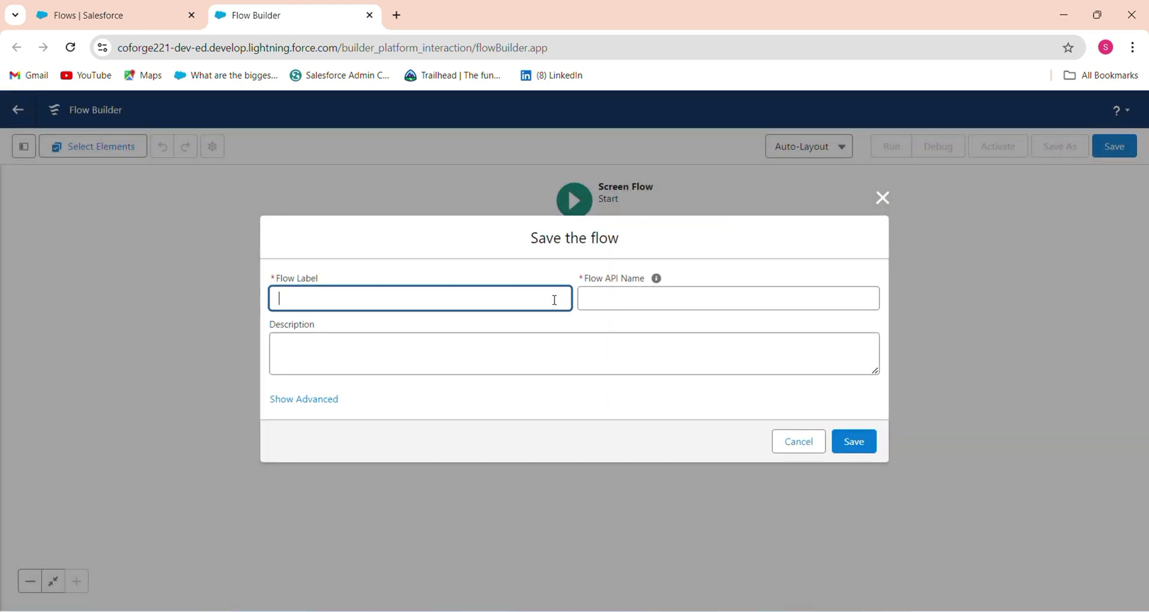
text(Disp)
text(ge)
key(BackSpace)
key(BackSpace)
key(BackSpace)
key(BackSpace)
text(Image in Screen)
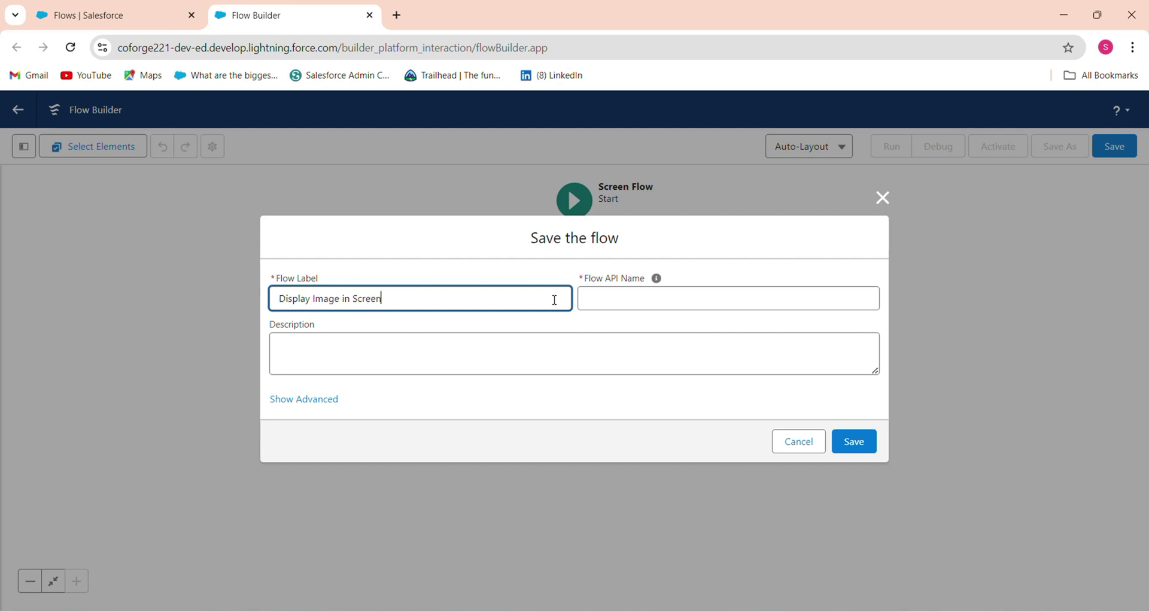
text( Flow)
key(Tab)
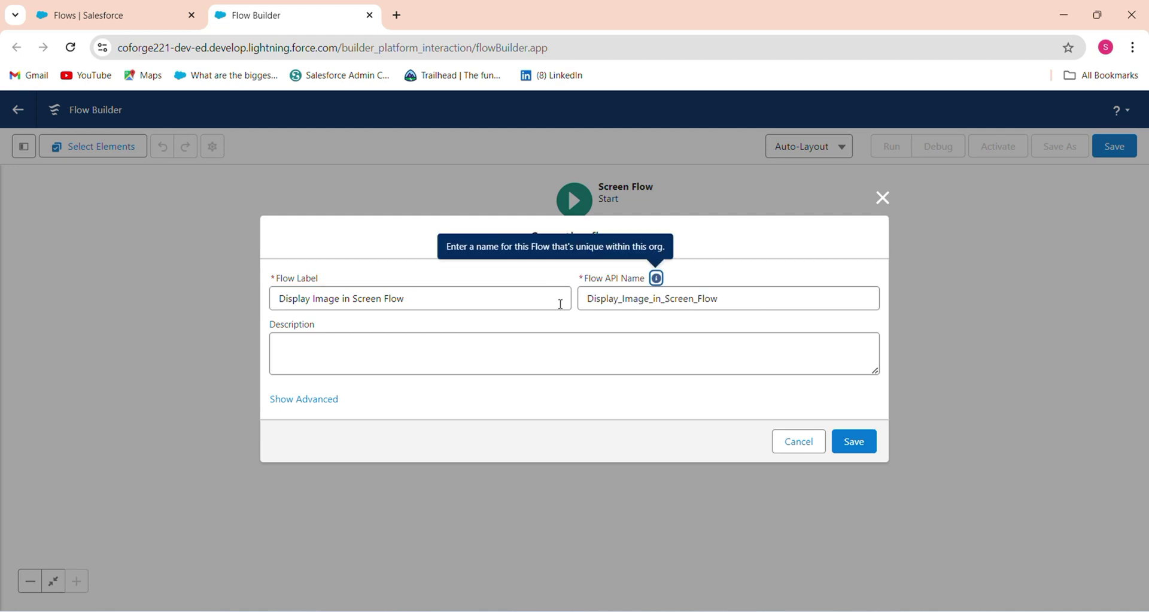
click(853, 443)
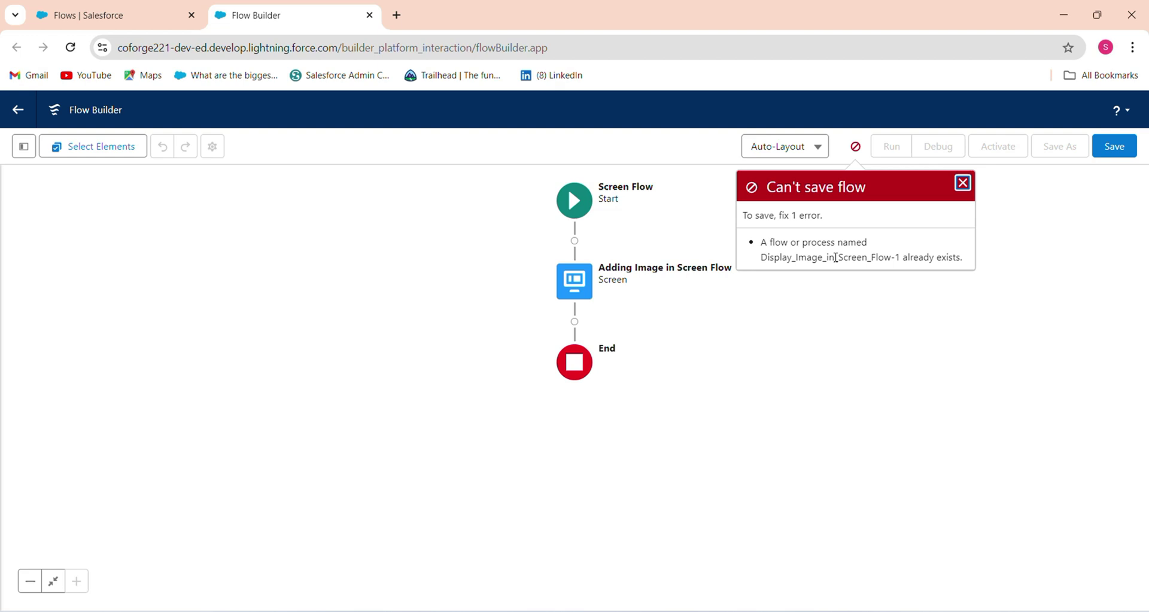
Step: After the duplicate-name error, rename to 'Display Images in Screen Flow', regenerate the API name, and save
click(961, 184)
click(1104, 150)
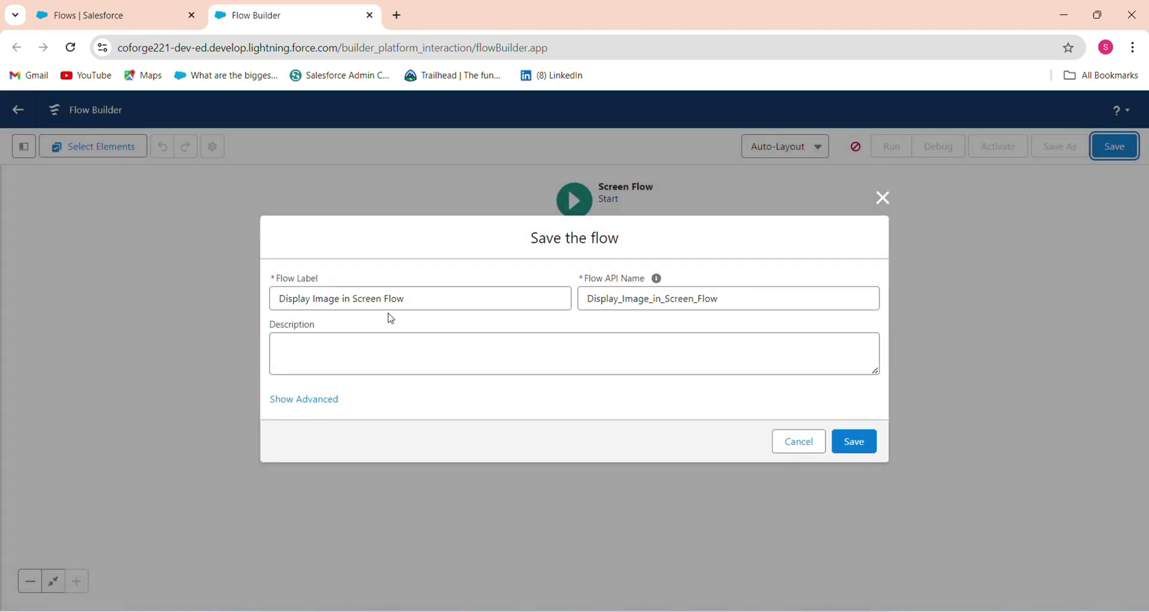
click(427, 302)
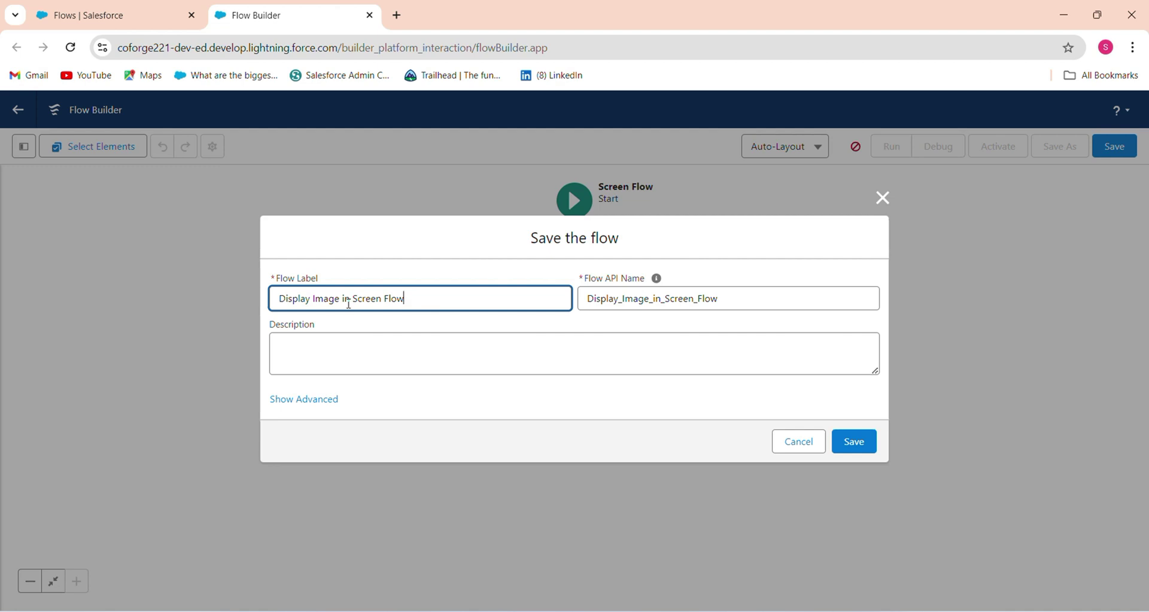
click(343, 299)
text(s)
drag(734, 298, 541, 318)
key(BackSpace)
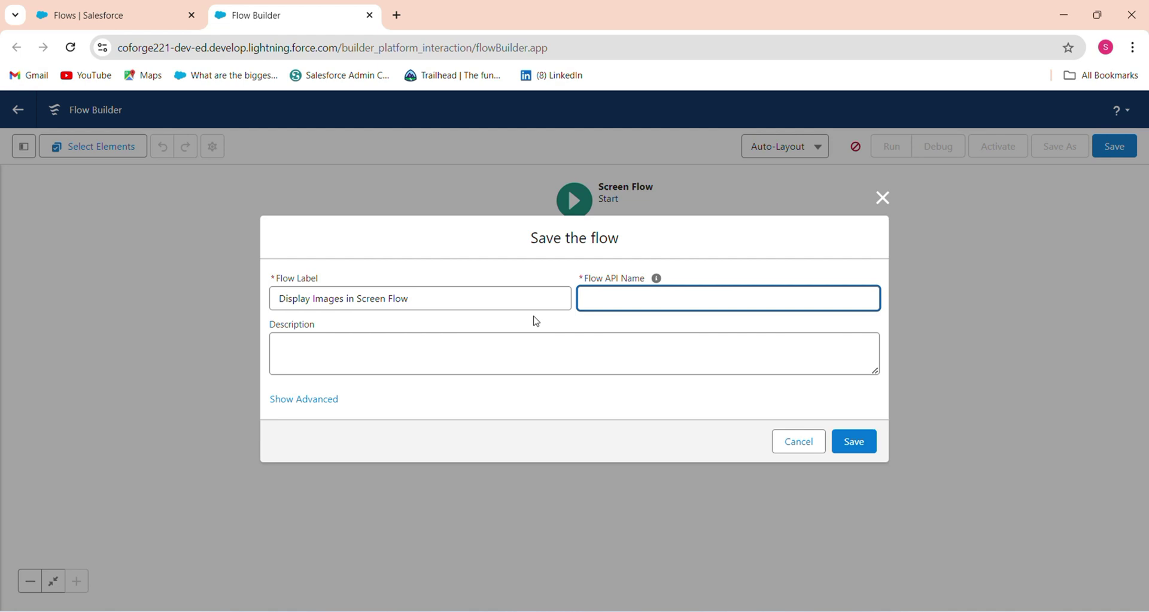
key(shift+Tab)
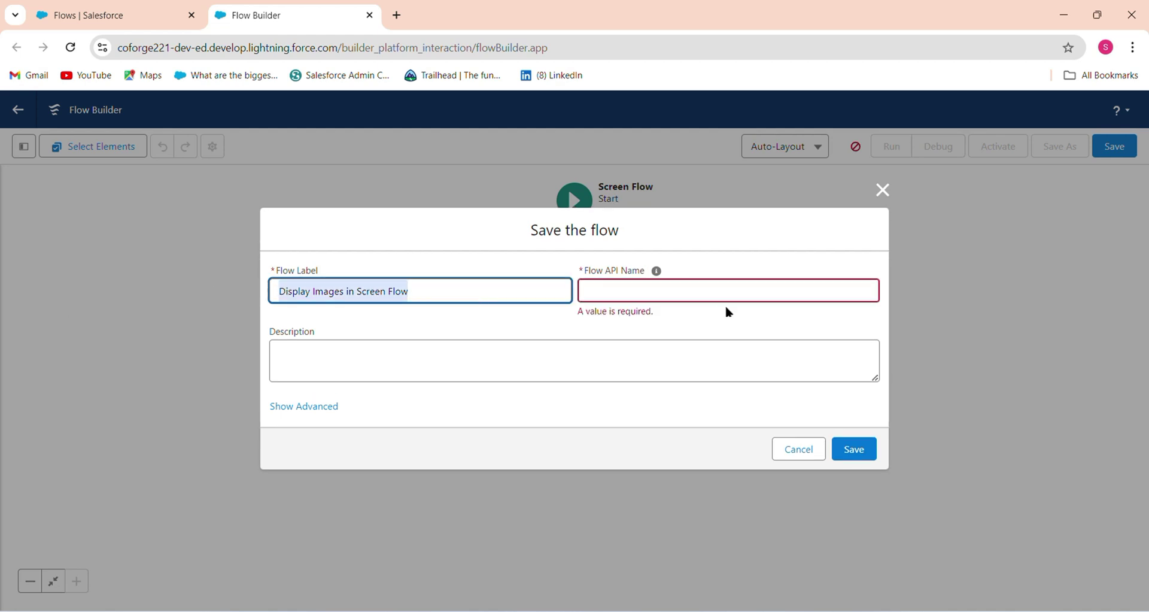
key(Tab)
click(870, 442)
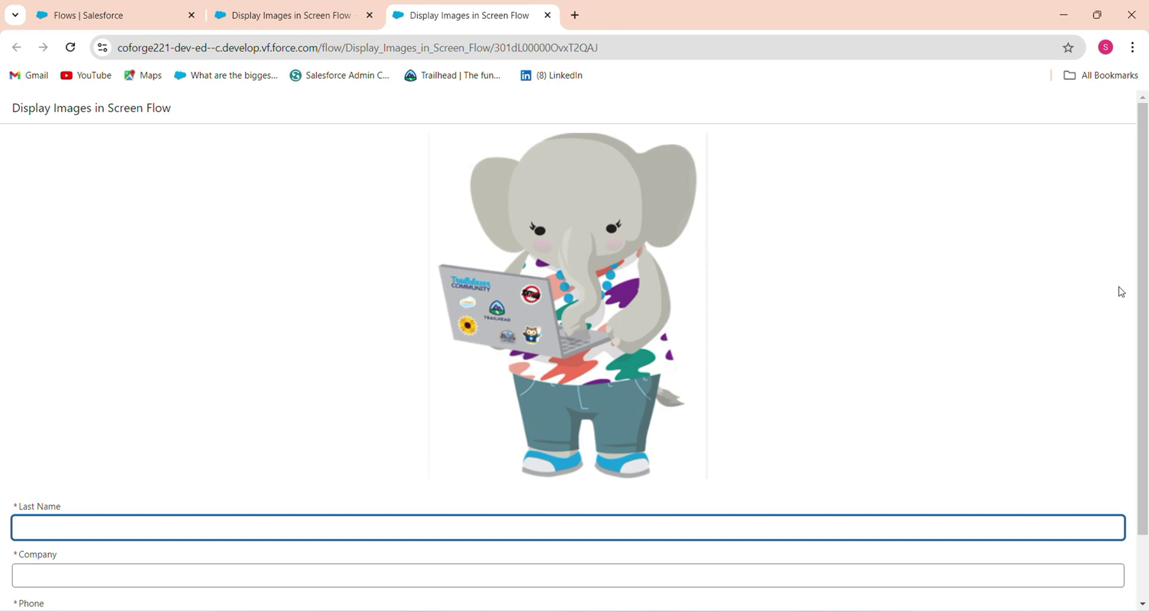
Step: Scroll through the running flow screen to check the elephant image and the three required fields
scroll(1140, 326, down, 2)
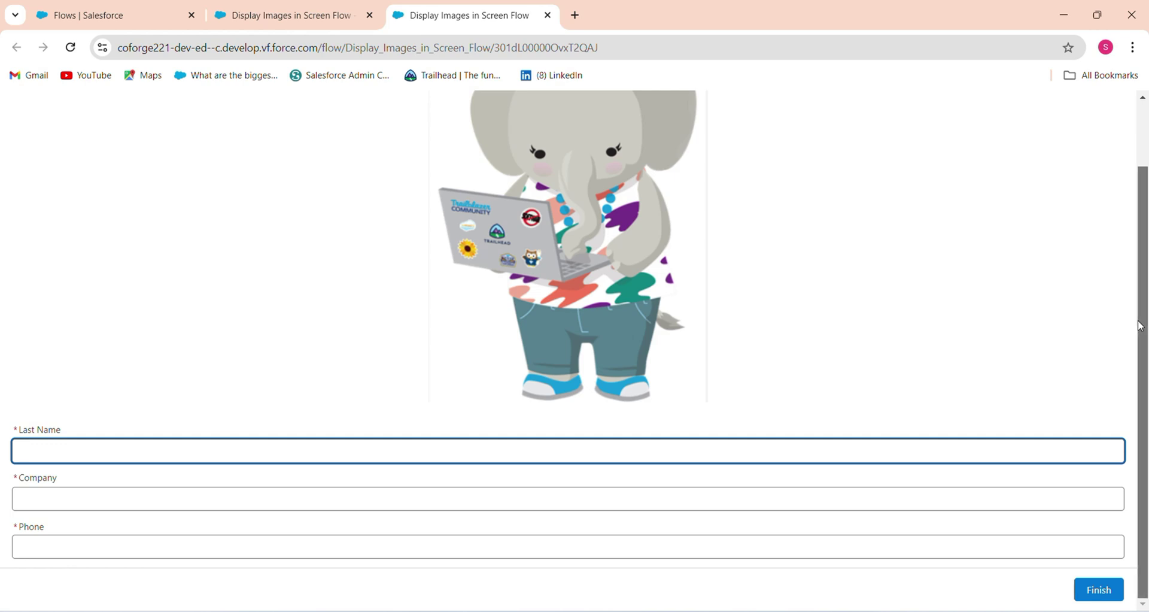
scroll(1142, 324, up, 2)
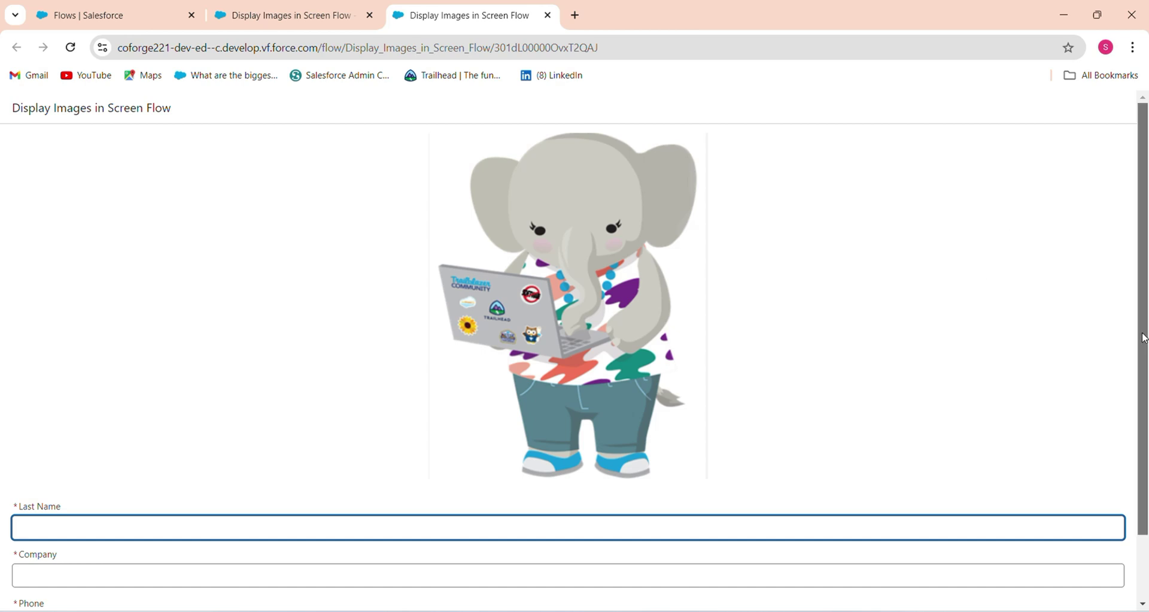
drag(1143, 338, 1144, 406)
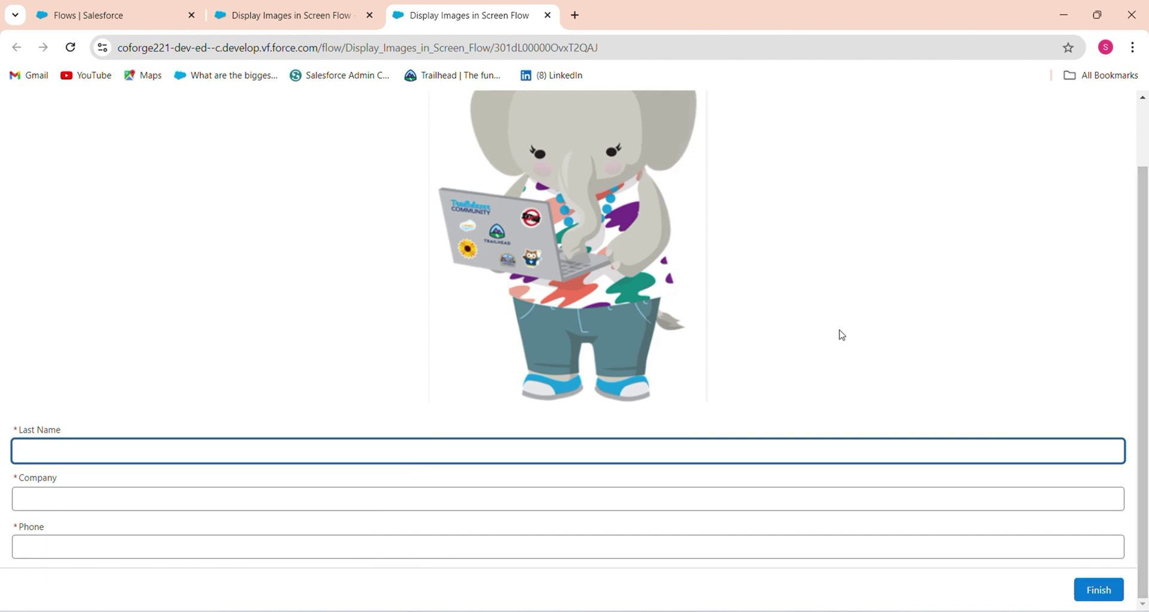